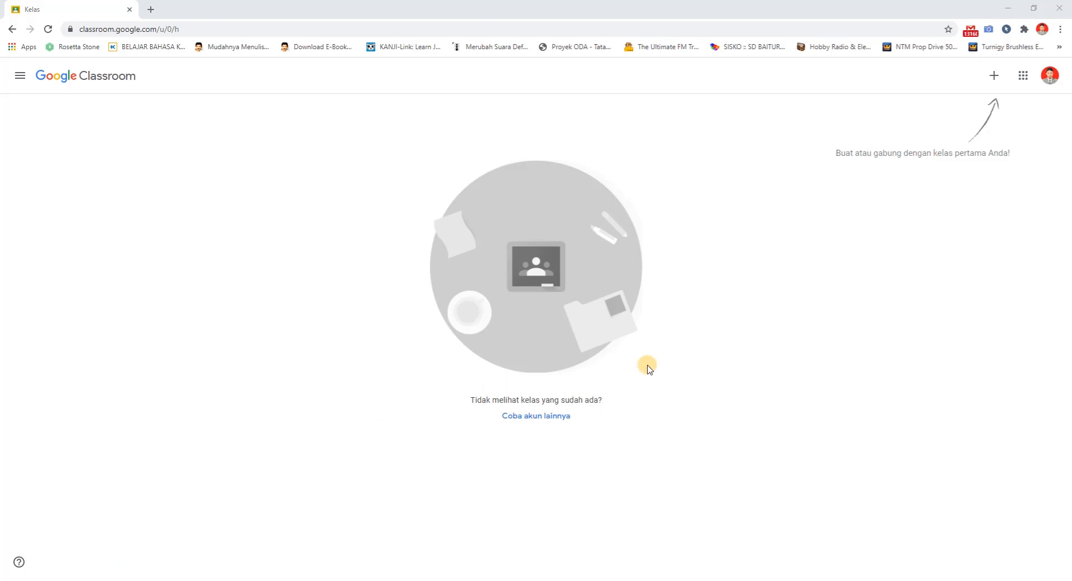
pyautogui.click(992, 78)
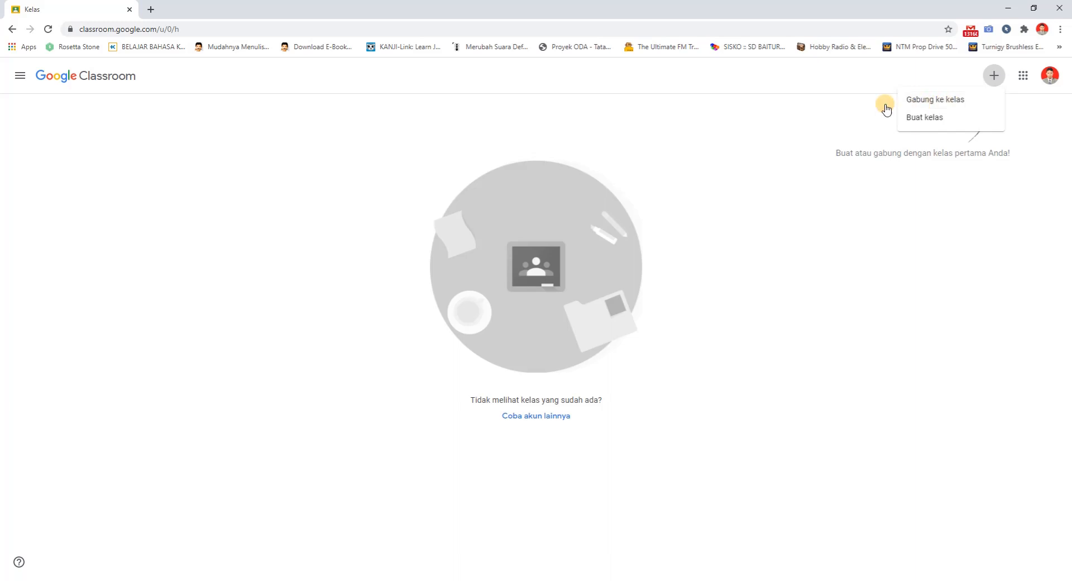
pyautogui.click(802, 124)
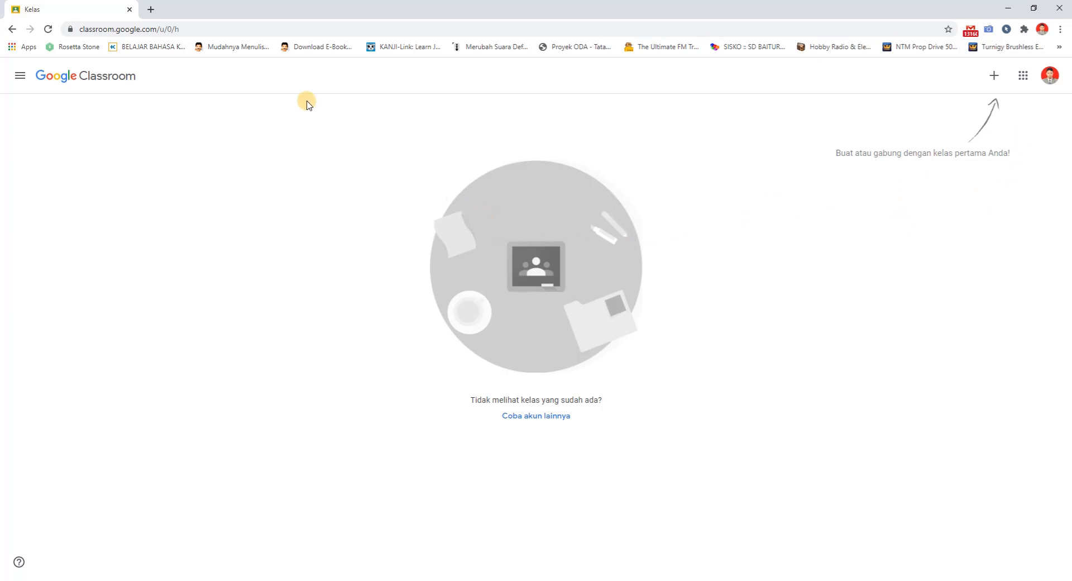
# Search Google for "google classroom" in a new browser tab and open the Google Classroom result
pyautogui.click(150, 9)
pyautogui.click(103, 10)
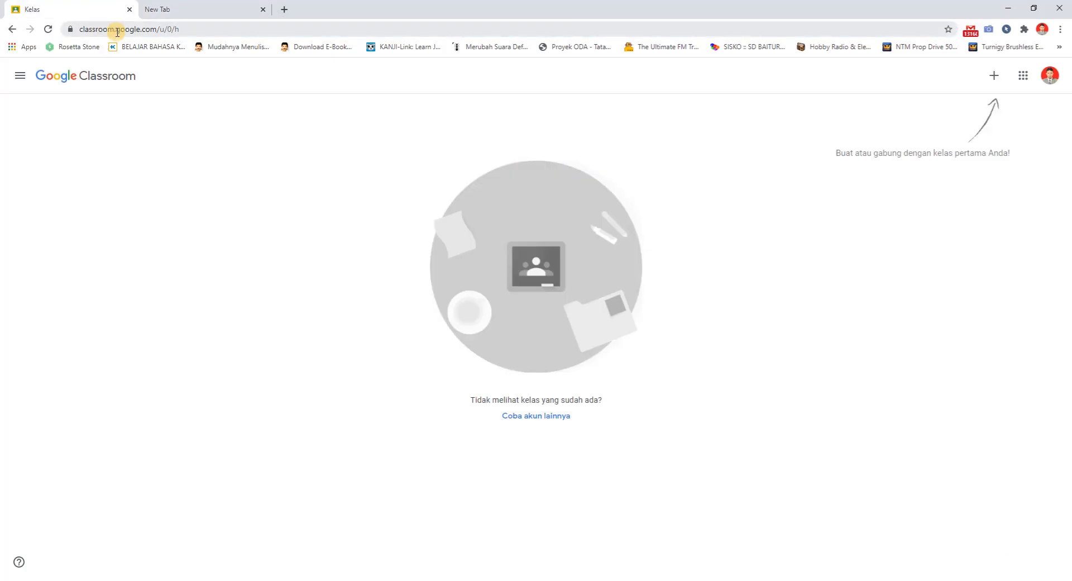
pyautogui.click(171, 10)
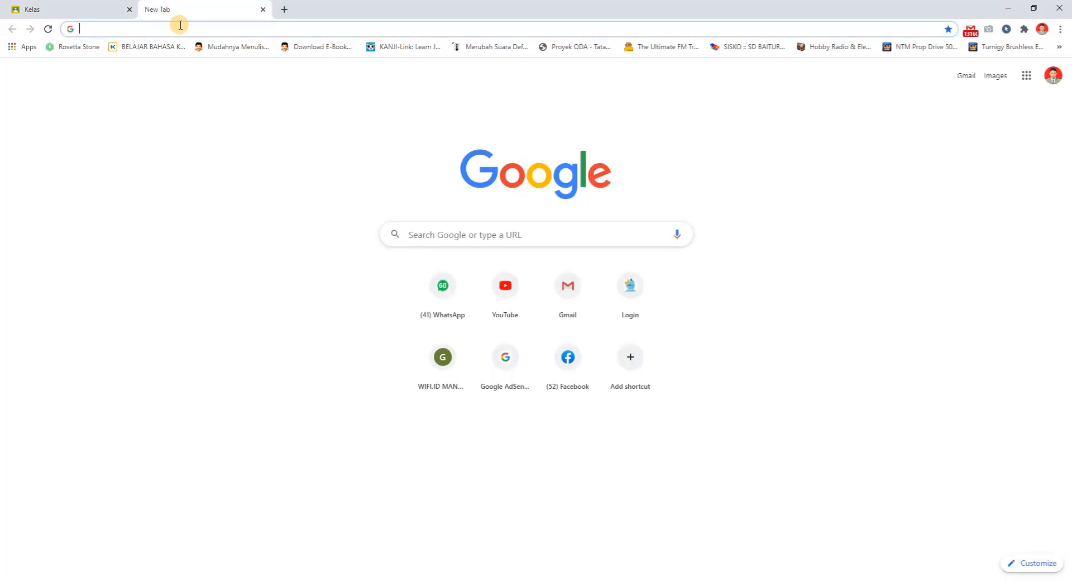
pyautogui.click(180, 25)
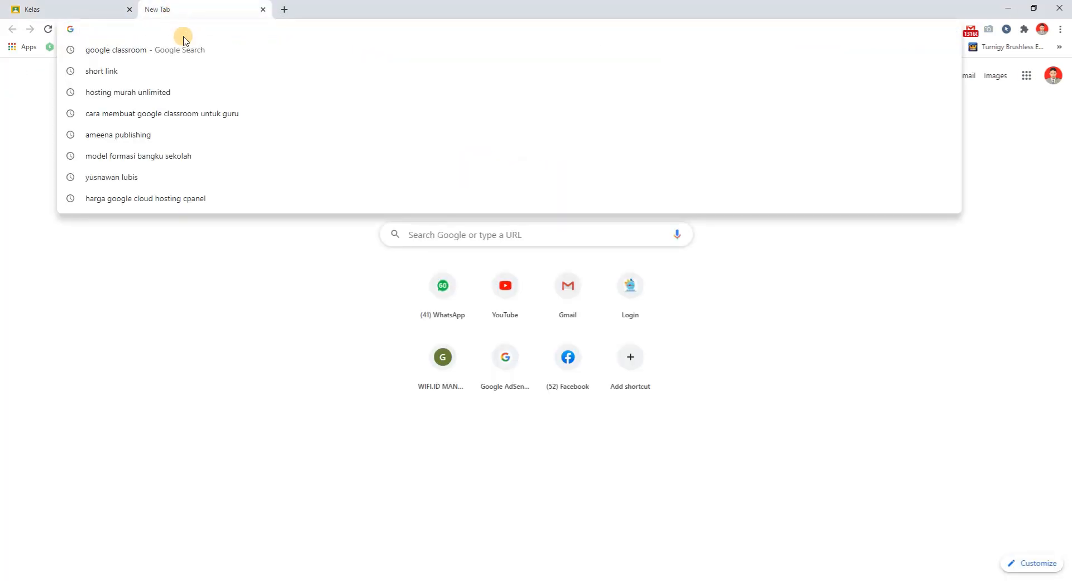
pyautogui.write('g')
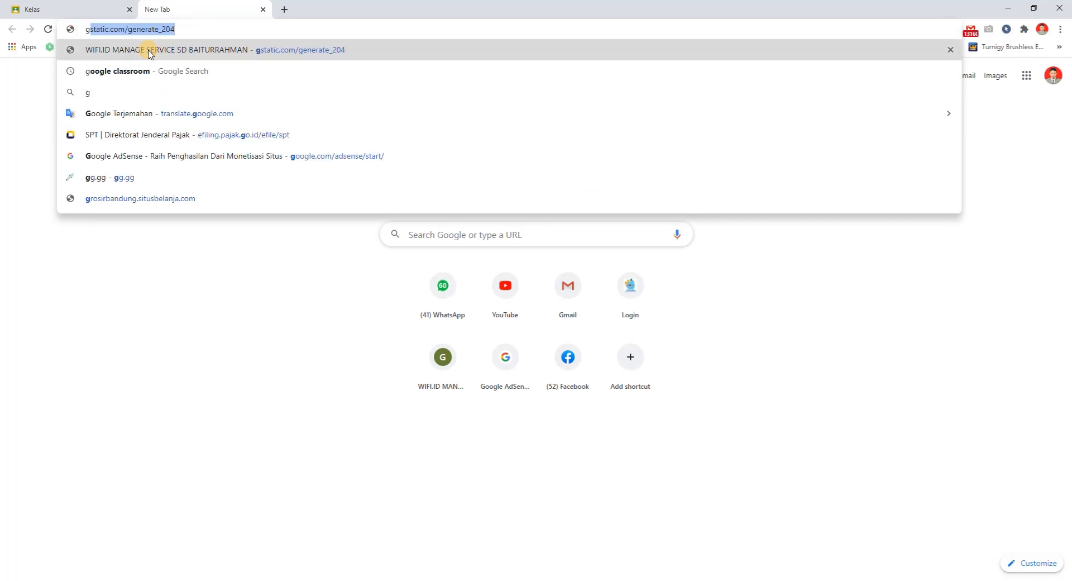
pyautogui.write('oogle classroom')
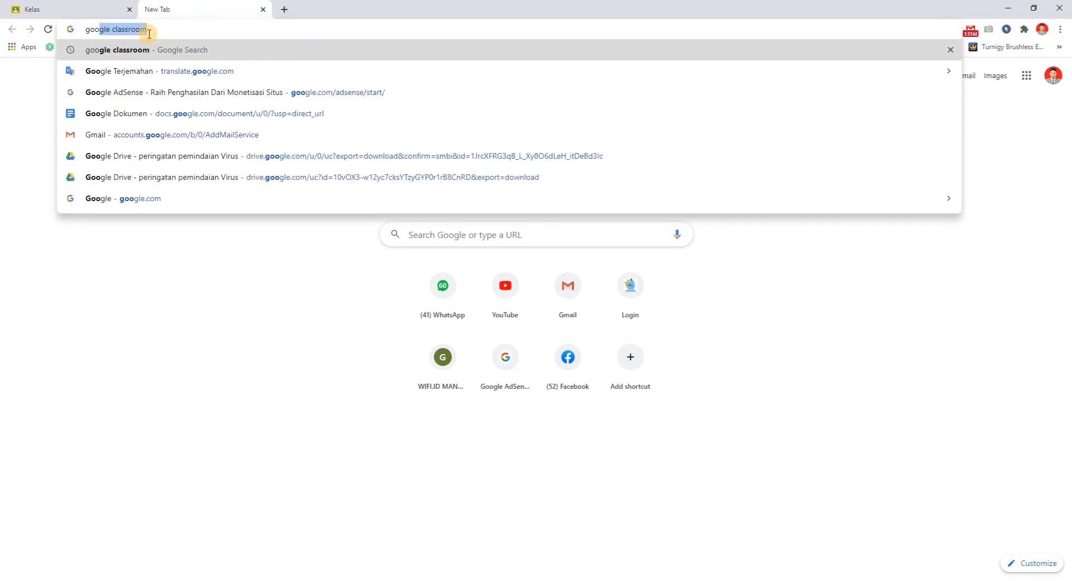
pyautogui.press('Return')
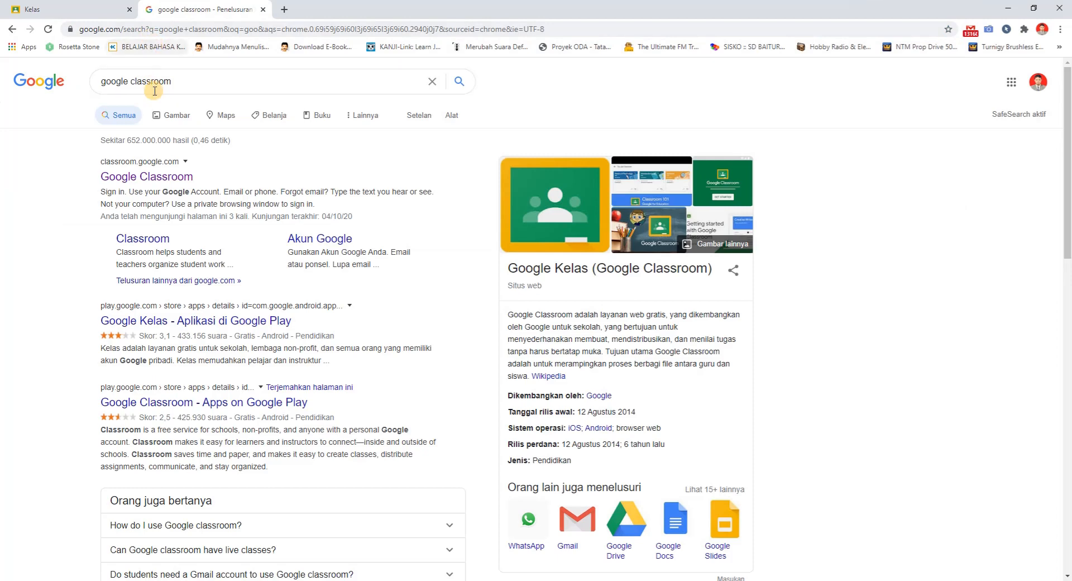
pyautogui.click(163, 177)
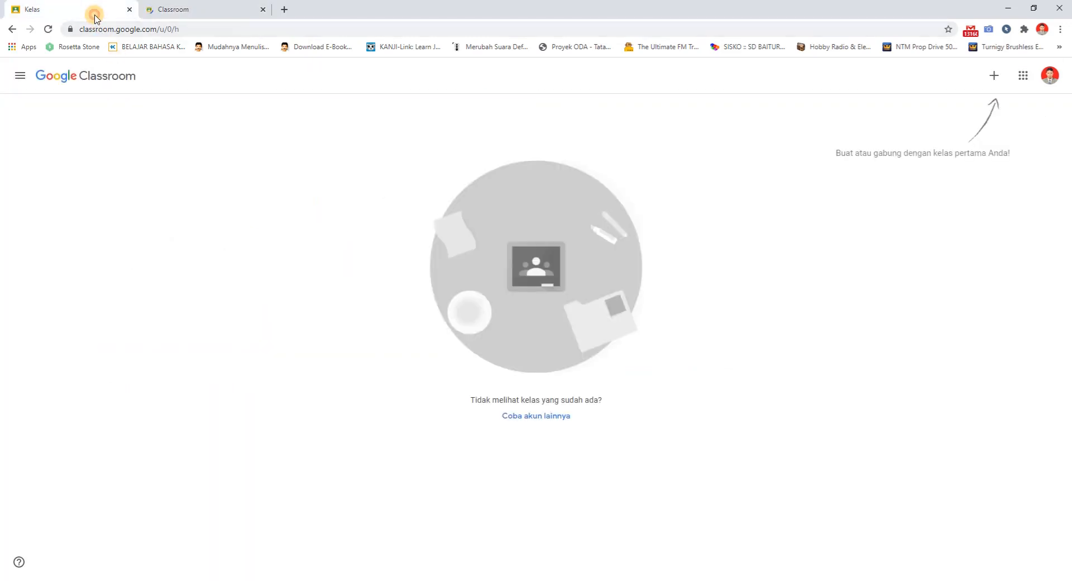
# Compare the two open Classroom tabs and close the original one, keeping the newly opened tab
pyautogui.click(186, 10)
pyautogui.click(78, 9)
pyautogui.click(160, 10)
pyautogui.click(111, 9)
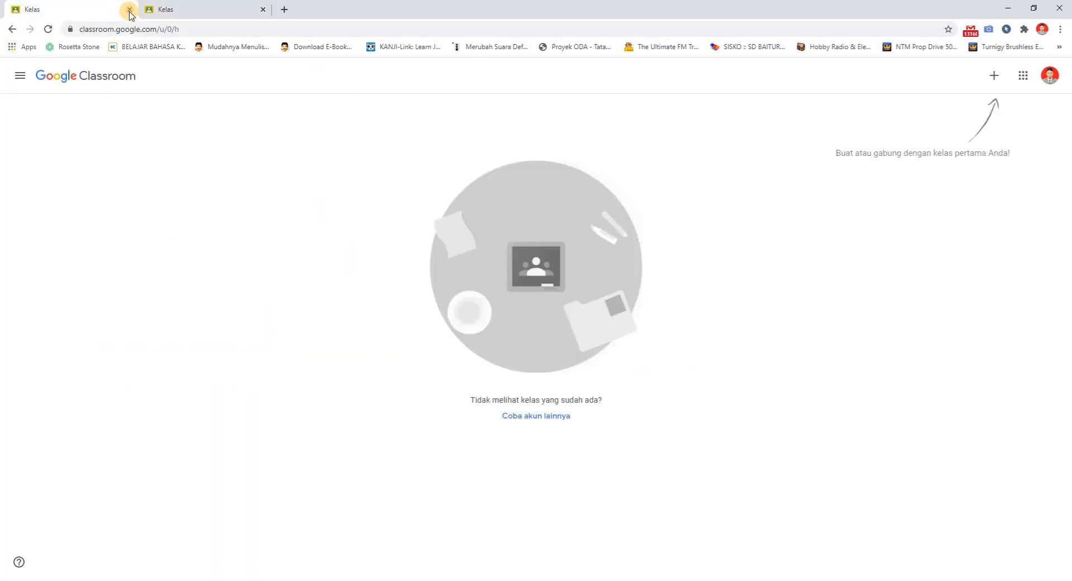
pyautogui.click(129, 9)
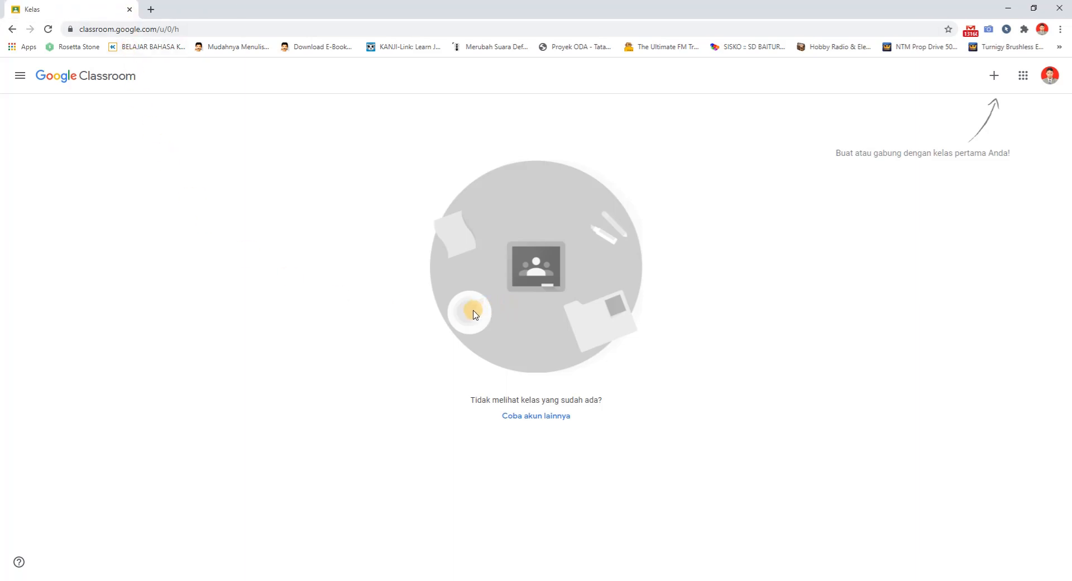
pyautogui.click(994, 78)
pyautogui.click(826, 154)
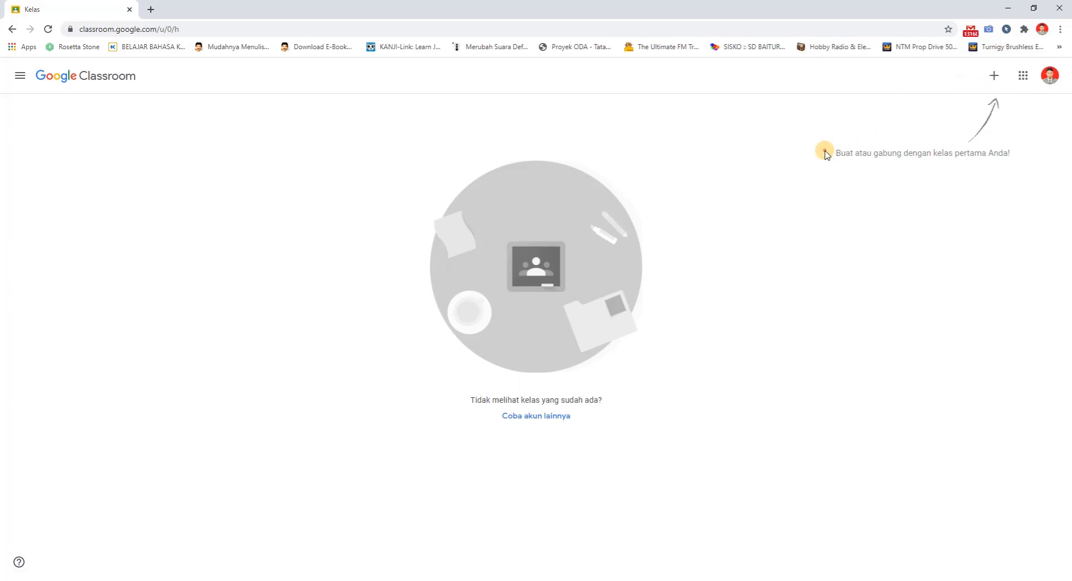
pyautogui.click(994, 75)
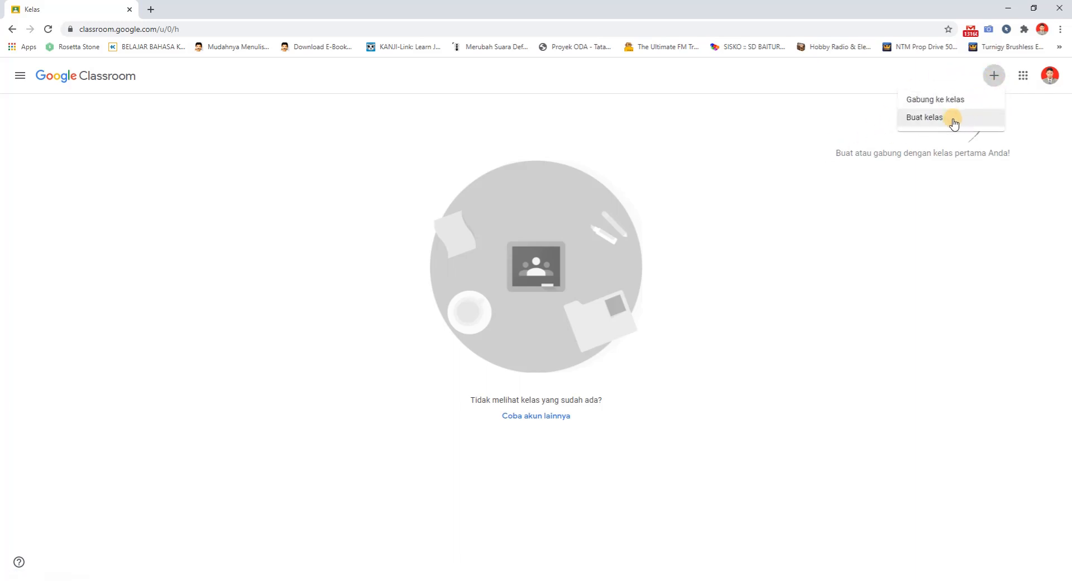
pyautogui.click(815, 150)
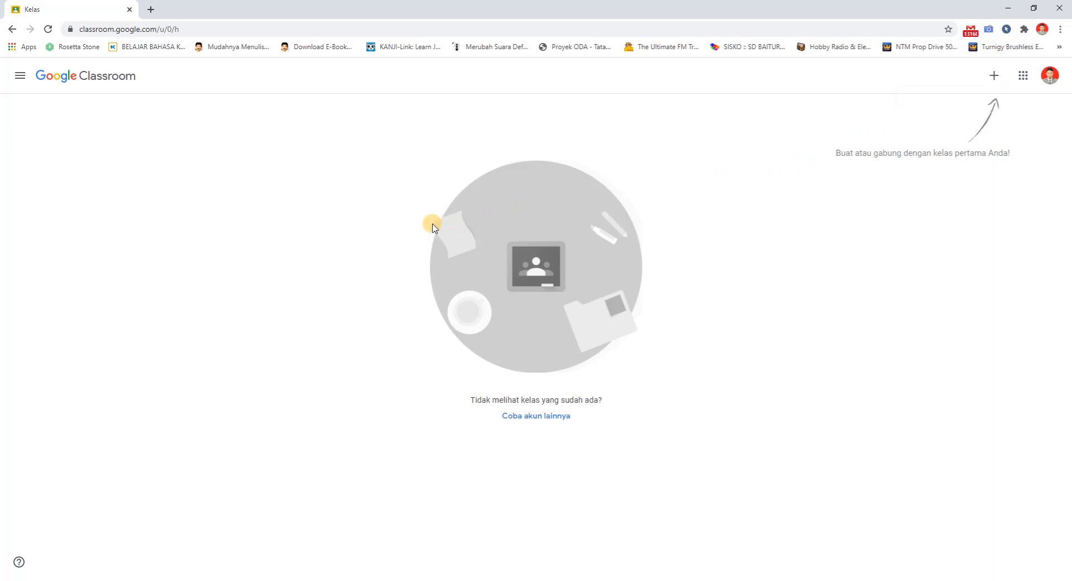
pyautogui.click(992, 79)
pyautogui.click(925, 117)
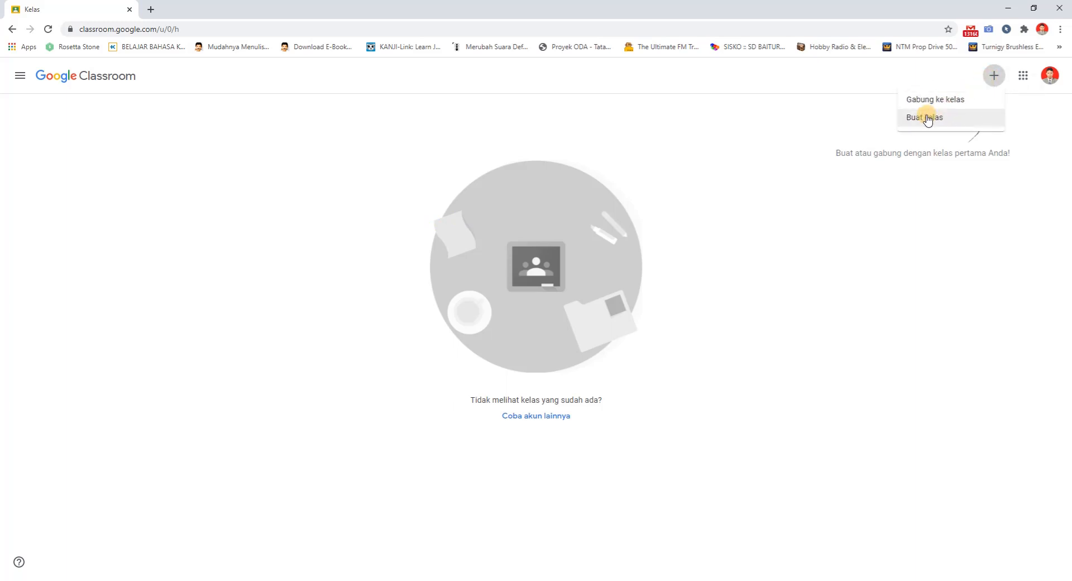
pyautogui.click(993, 76)
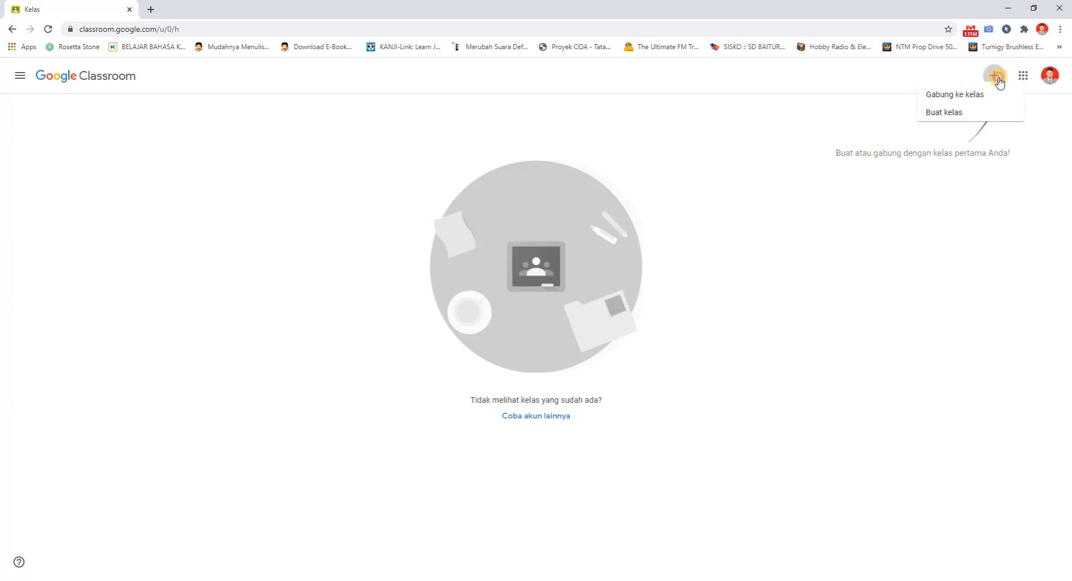
pyautogui.click(729, 208)
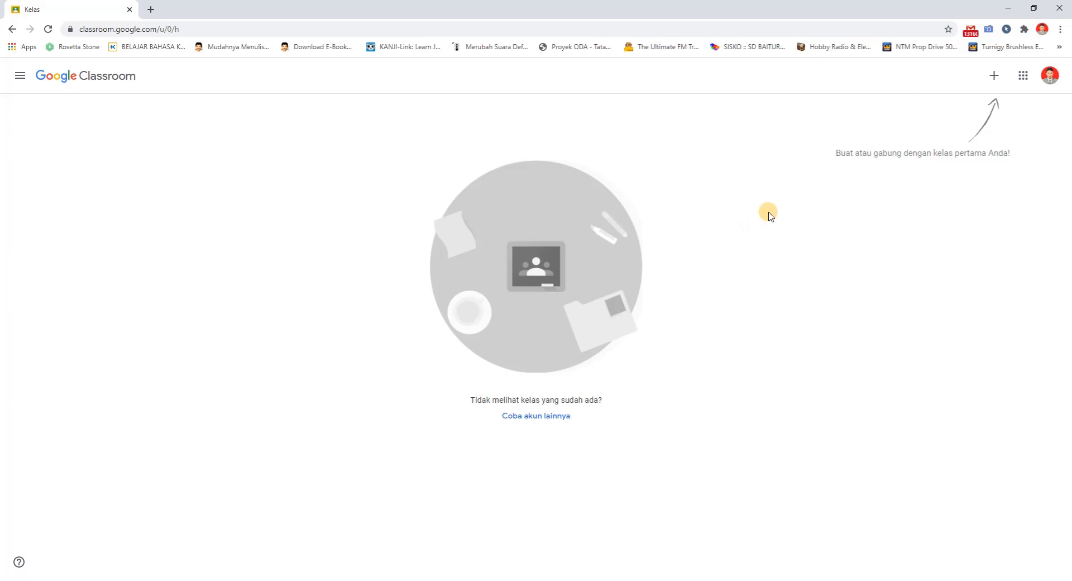
# Start creating a new class, acknowledge the notice about using Classroom at a school with students, and continue to the class form
pyautogui.click(994, 78)
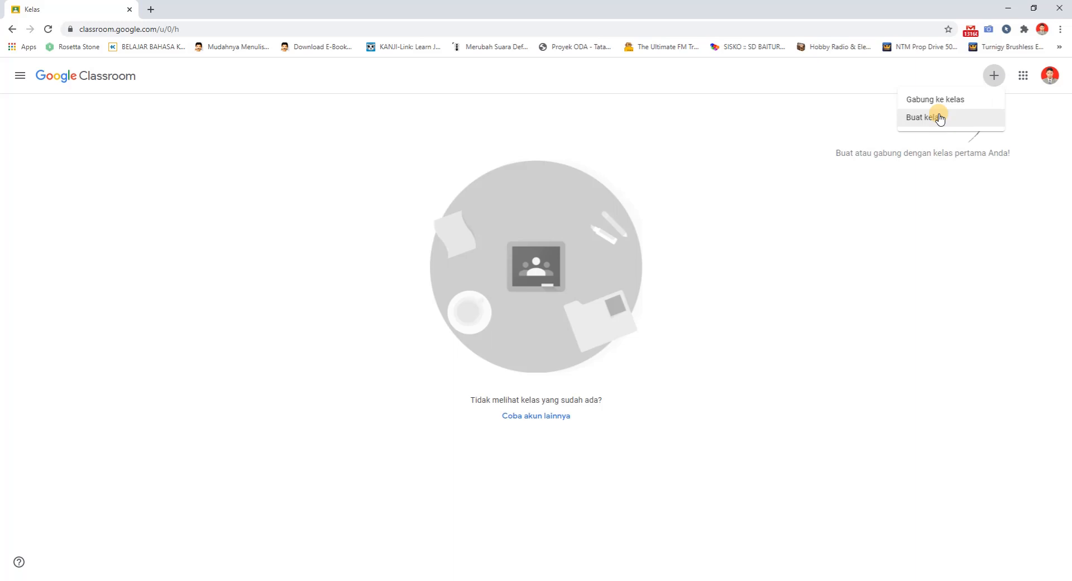
pyautogui.click(940, 118)
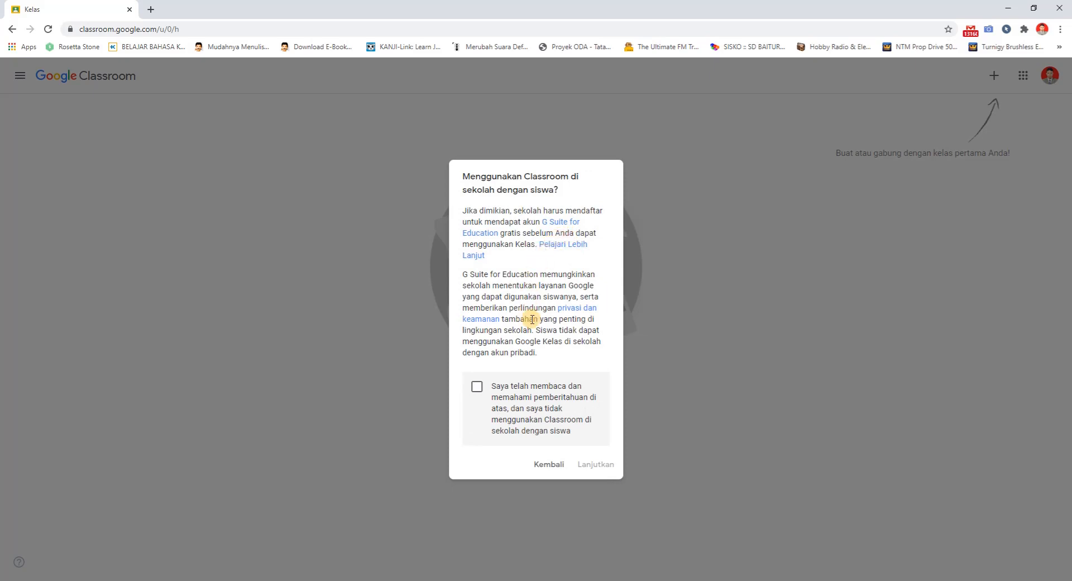
pyautogui.click(477, 386)
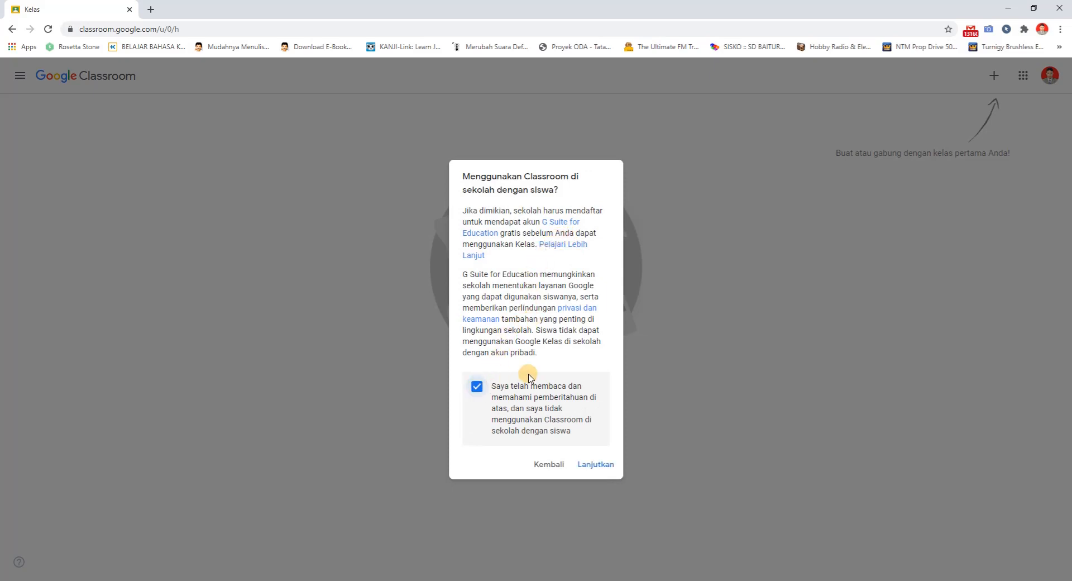
pyautogui.click(590, 465)
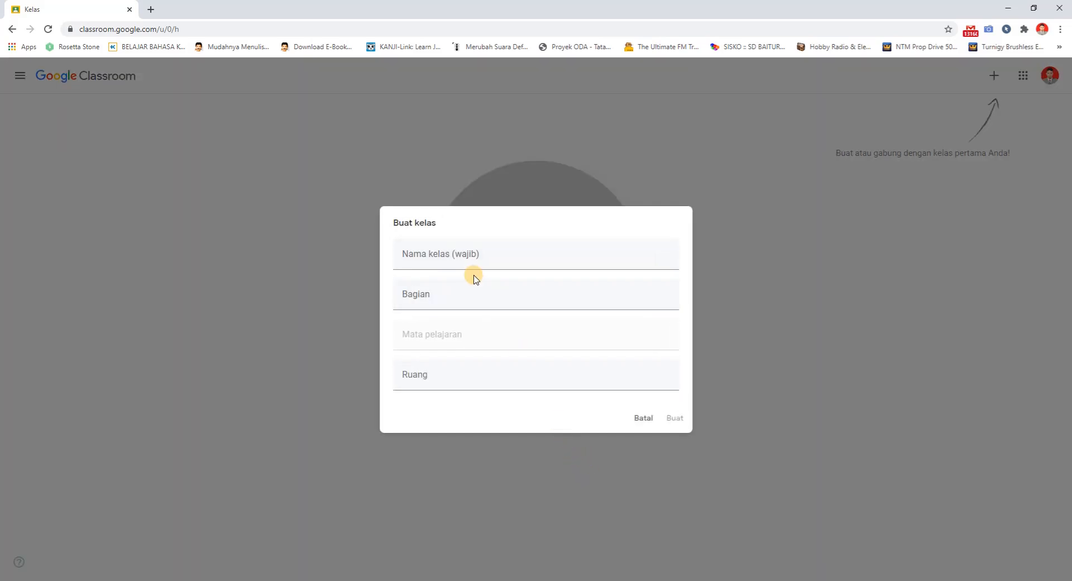
pyautogui.click(468, 260)
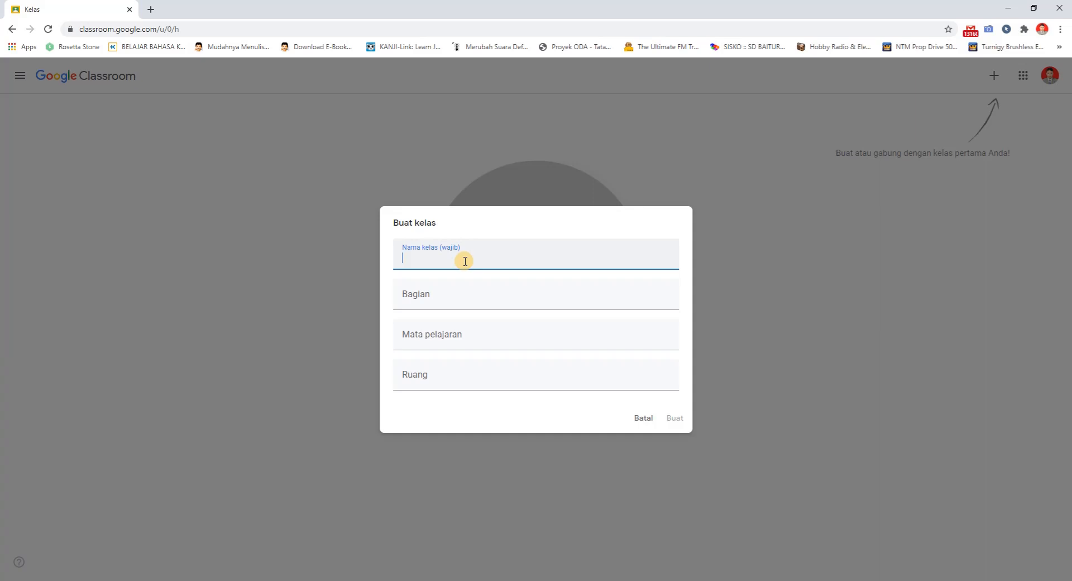
pyautogui.click(452, 299)
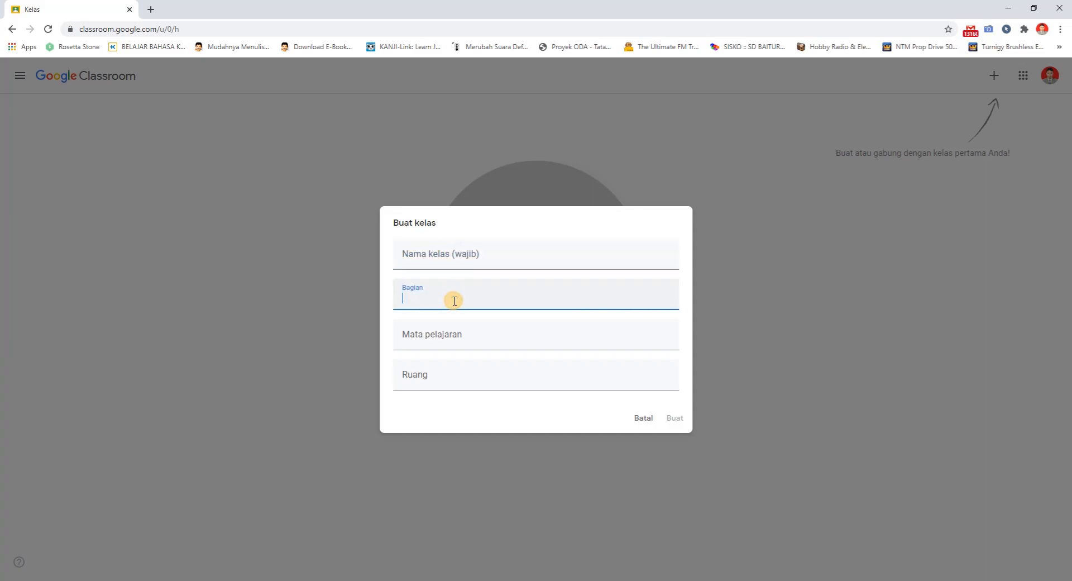
pyautogui.click(456, 261)
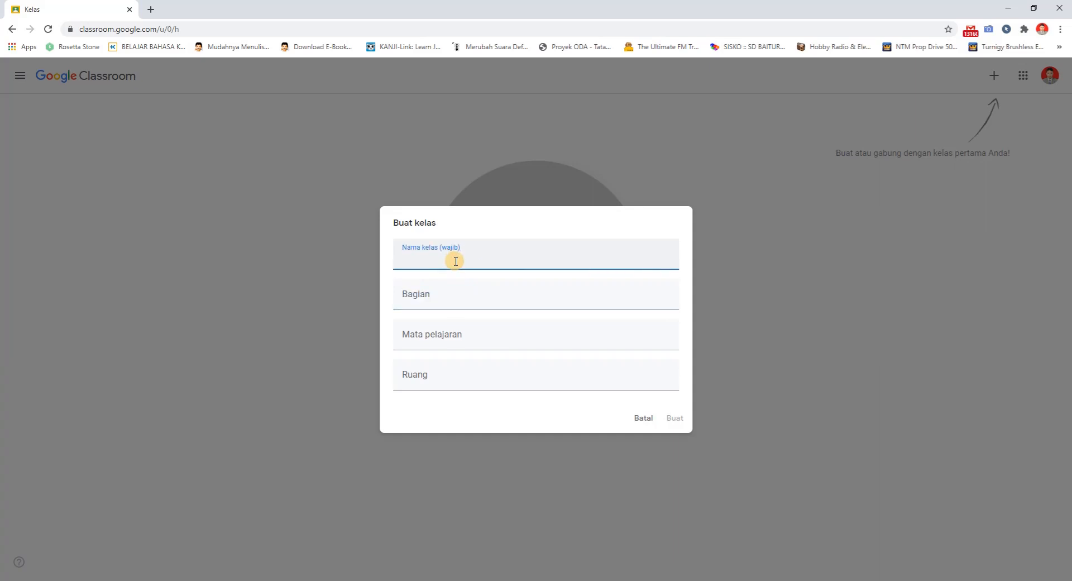
pyautogui.click(429, 300)
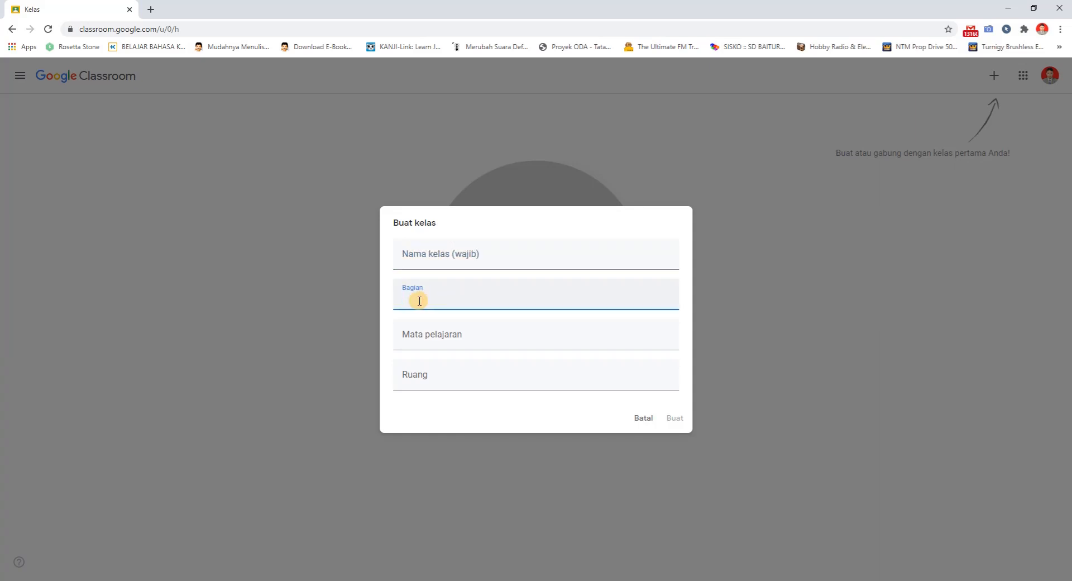
pyautogui.click(433, 340)
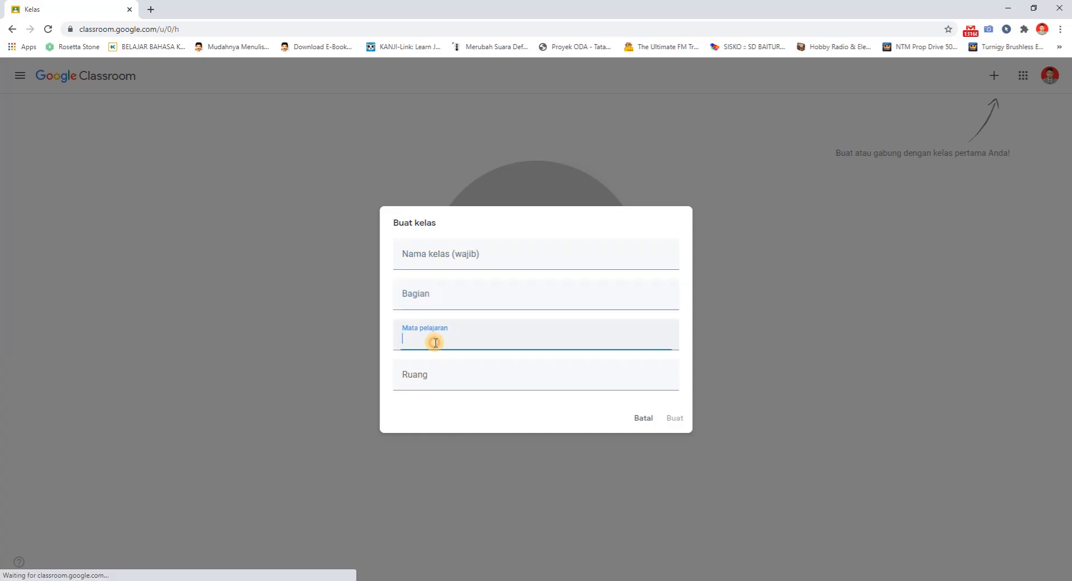
pyautogui.click(449, 378)
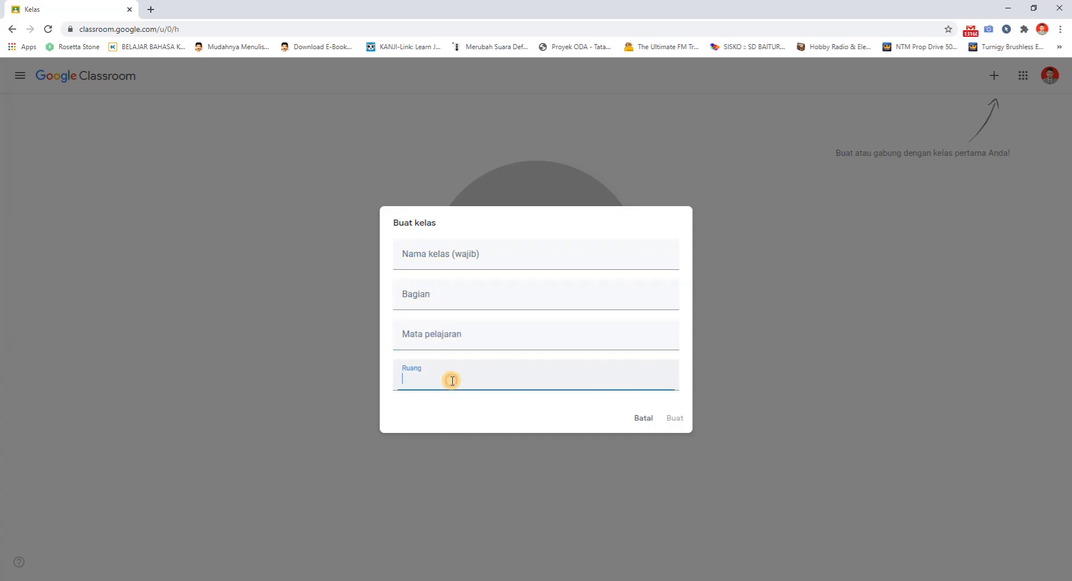
# Name the new class "Kelas 5 Hamzah" in the required class name field
pyautogui.click(421, 261)
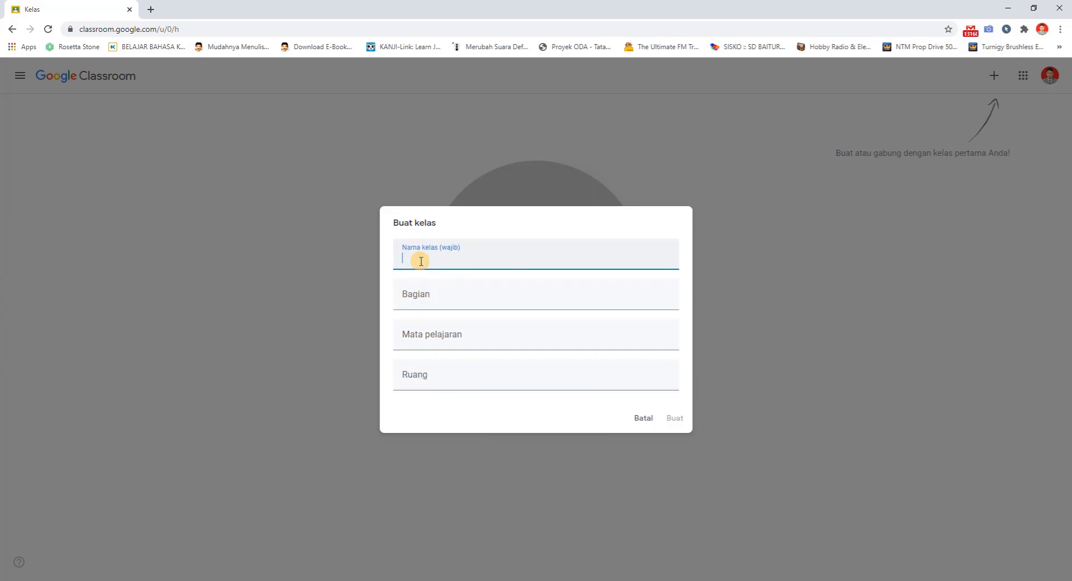
pyautogui.write('Kelas 5 Hamzah')
pyautogui.press('Tab')
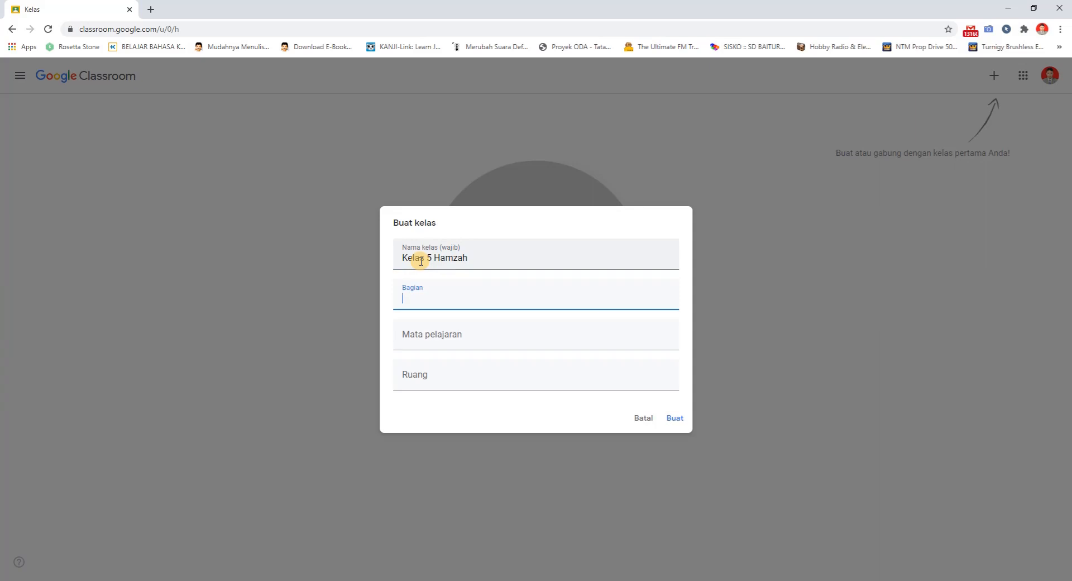
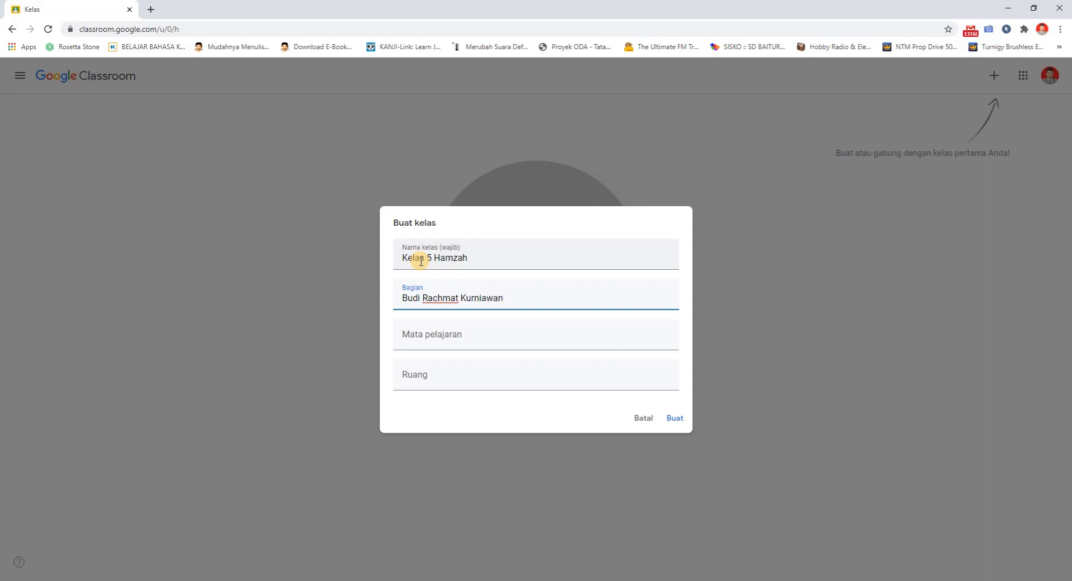
# Enter the teacher's full name with the title S.Pd as the section (Bagian) and create the class
pyautogui.write(', S.Pd')
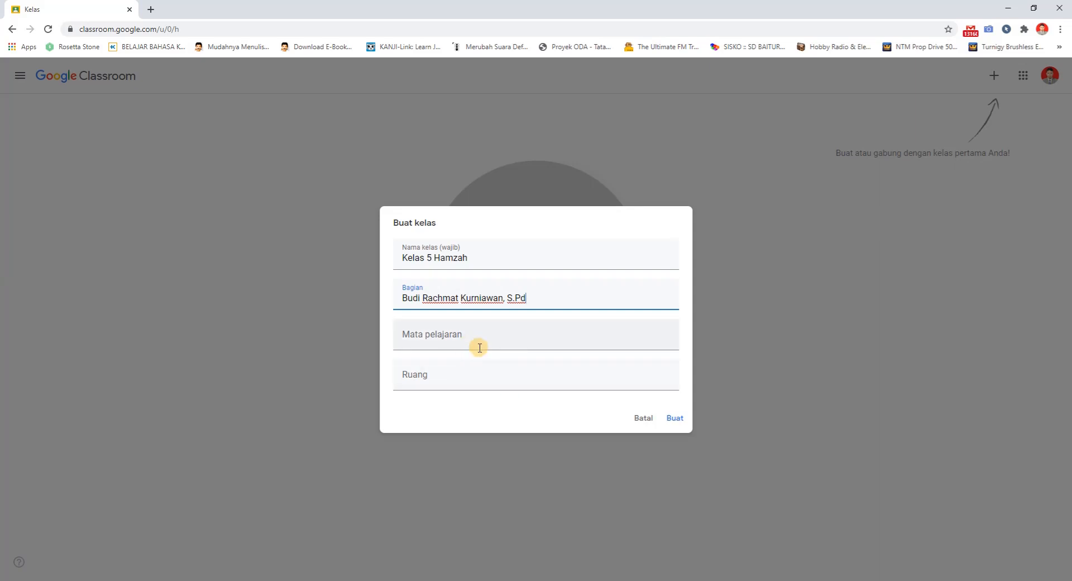
pyautogui.click(675, 418)
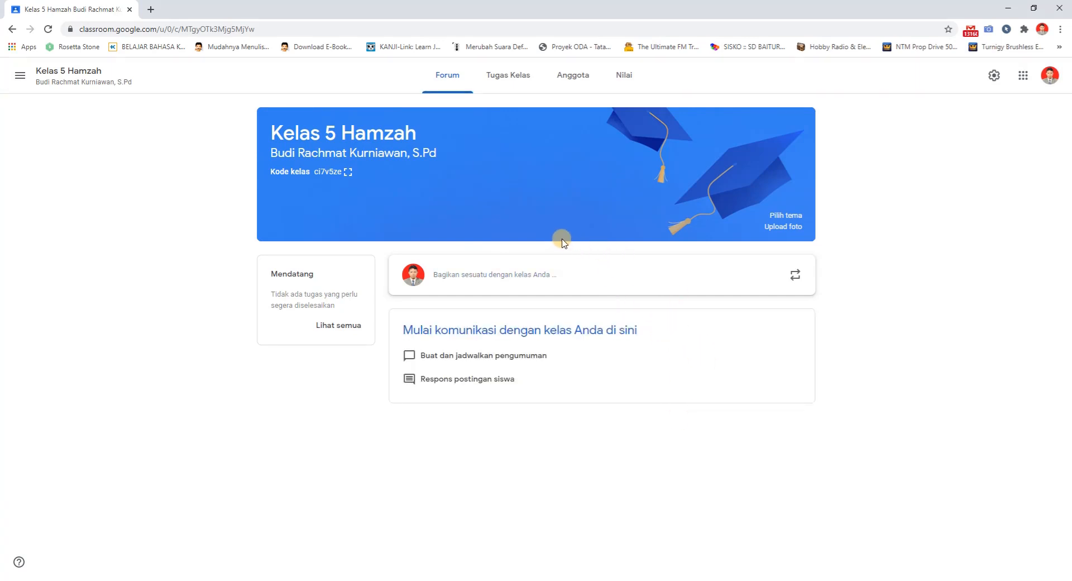
# Return from the new class's page to the Kelas overview that shows all class cards
pyautogui.click(20, 77)
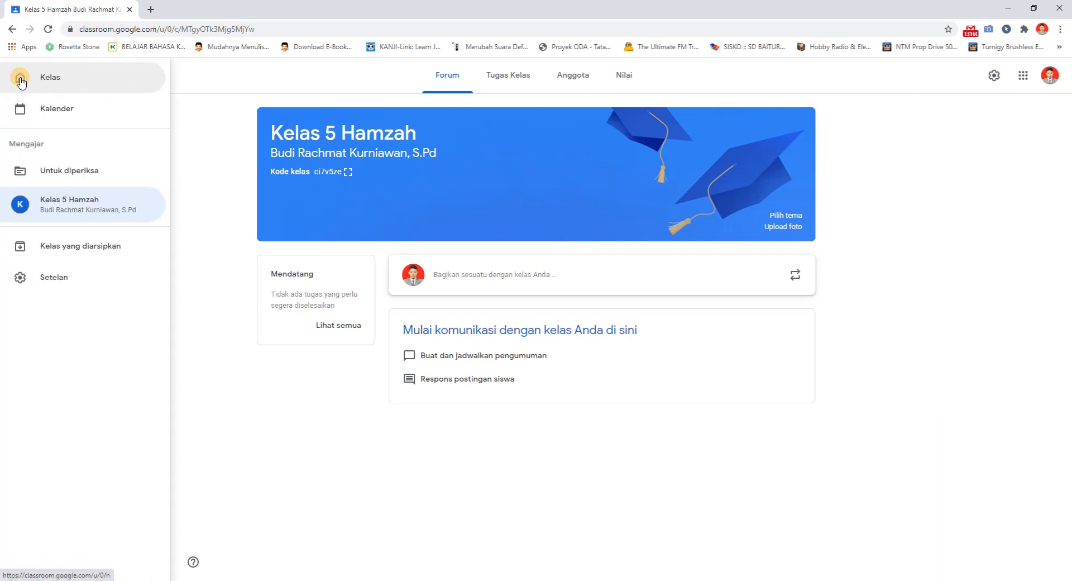
pyautogui.click(198, 78)
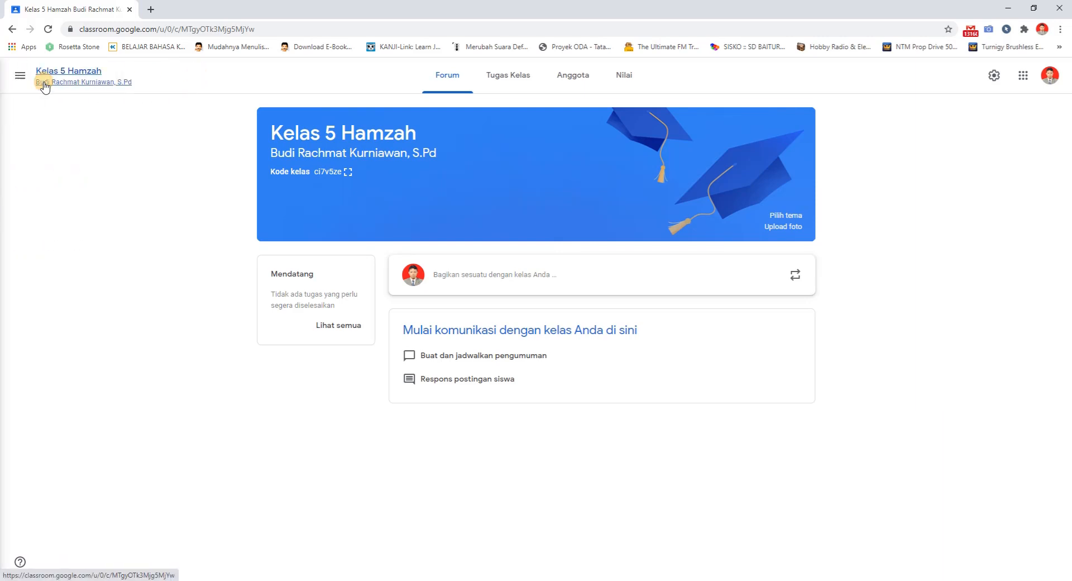
pyautogui.click(20, 77)
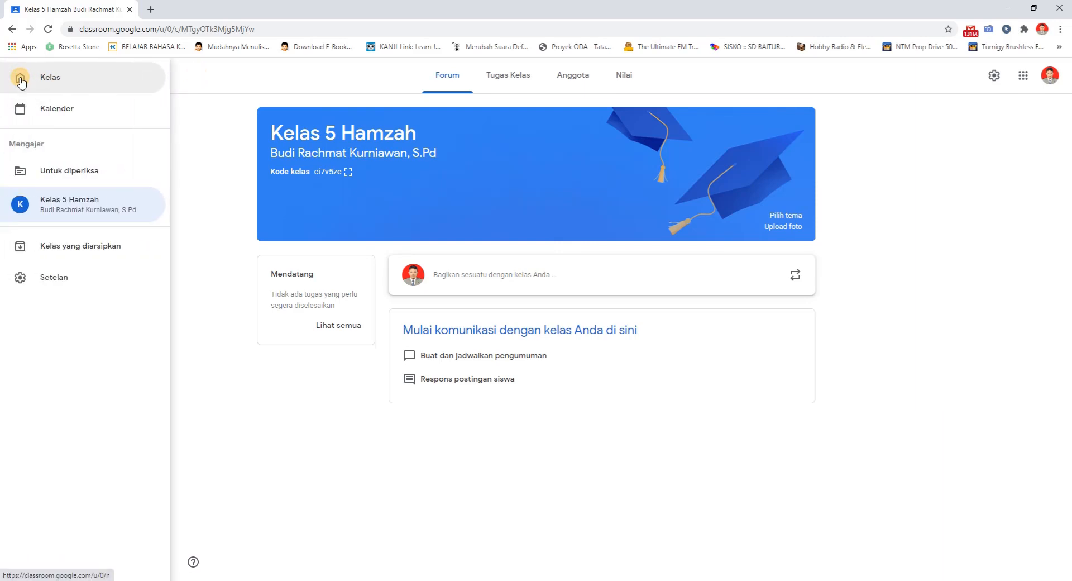
pyautogui.click(21, 79)
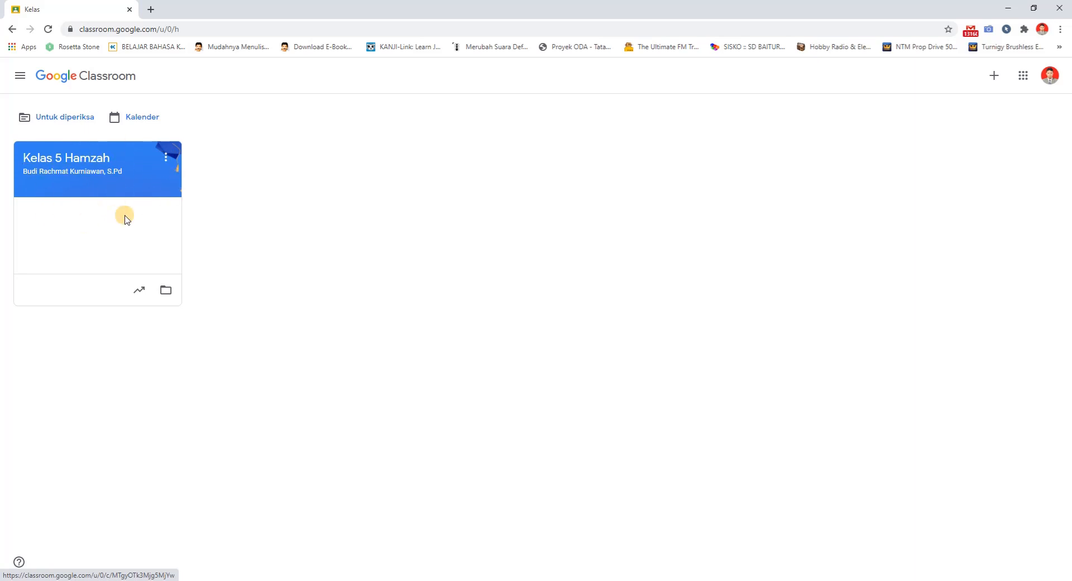
# Examine the options offered for the Kelas 5 Hamzah class card without choosing any
pyautogui.click(165, 162)
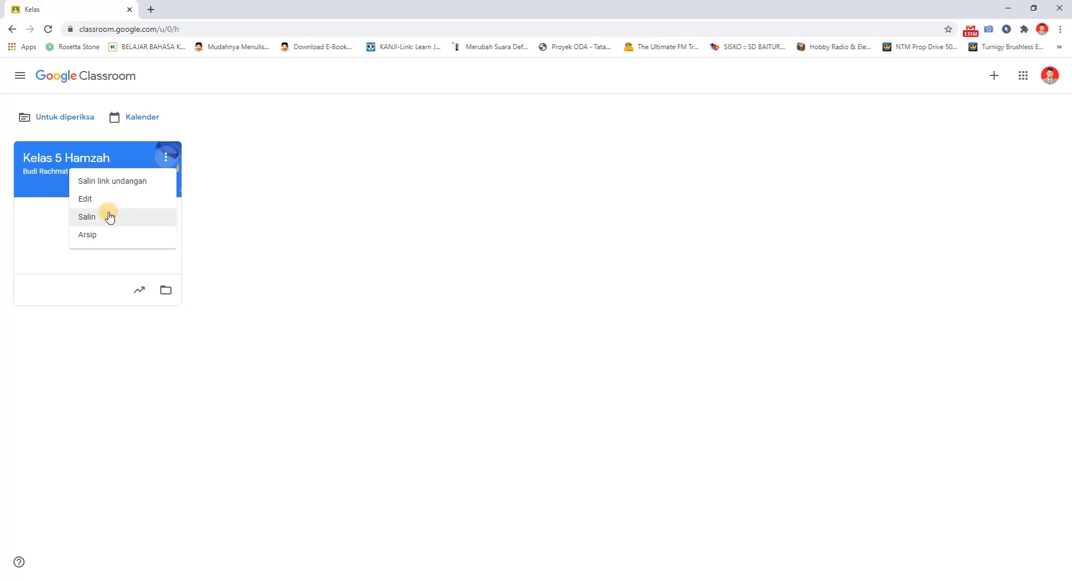
pyautogui.click(46, 208)
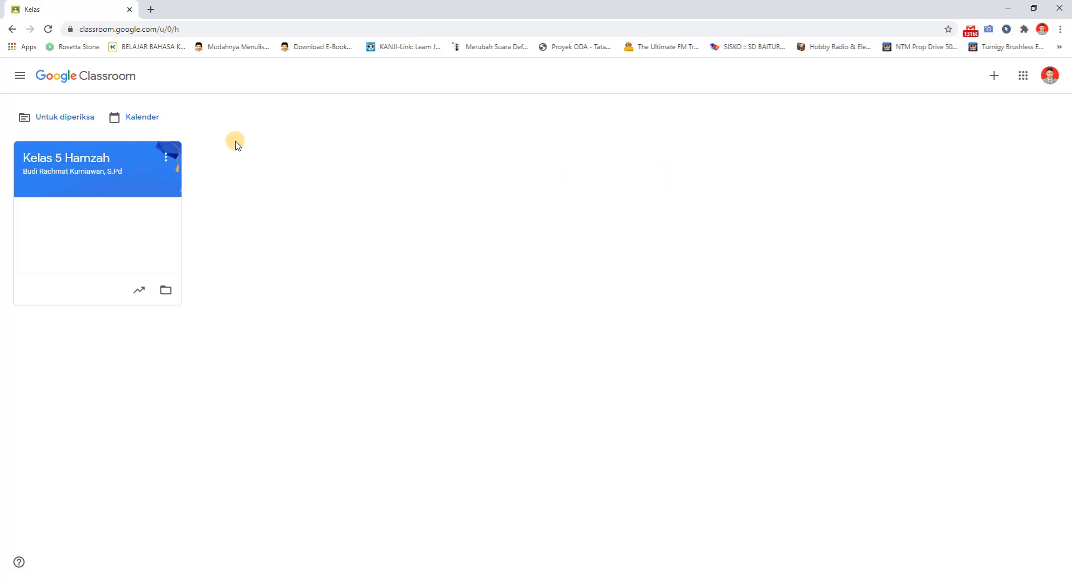
pyautogui.click(166, 158)
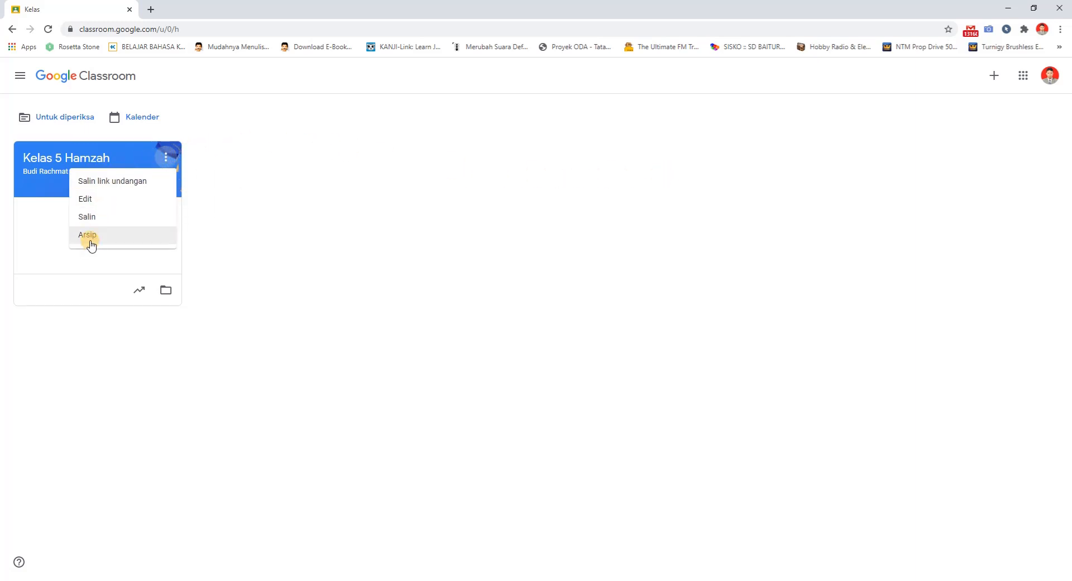
pyautogui.click(42, 229)
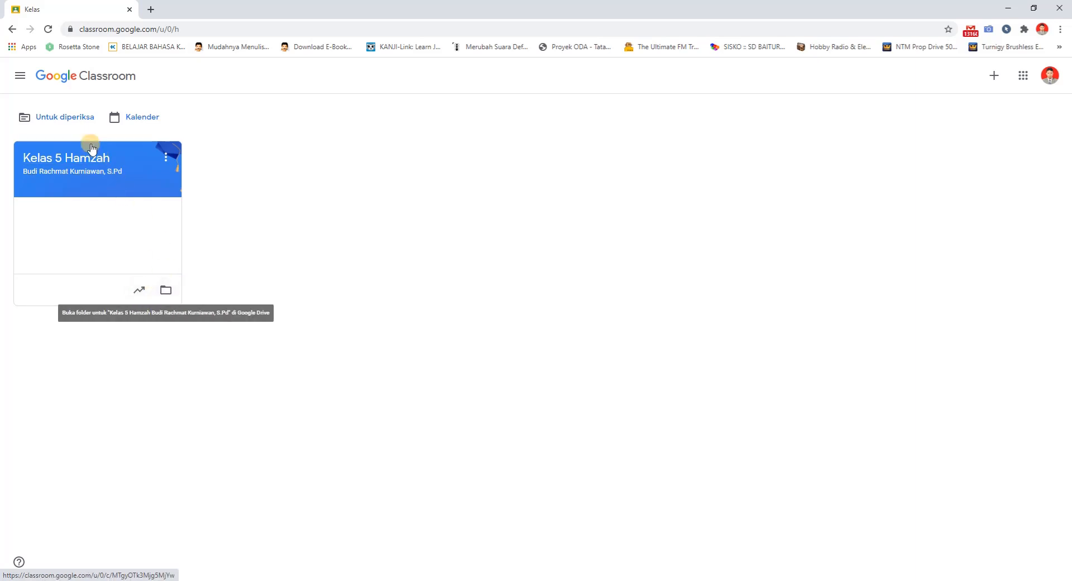
# Open the Kelas 5 Hamzah class, display its class code enlarged, and copy the invitation link
pyautogui.click(82, 164)
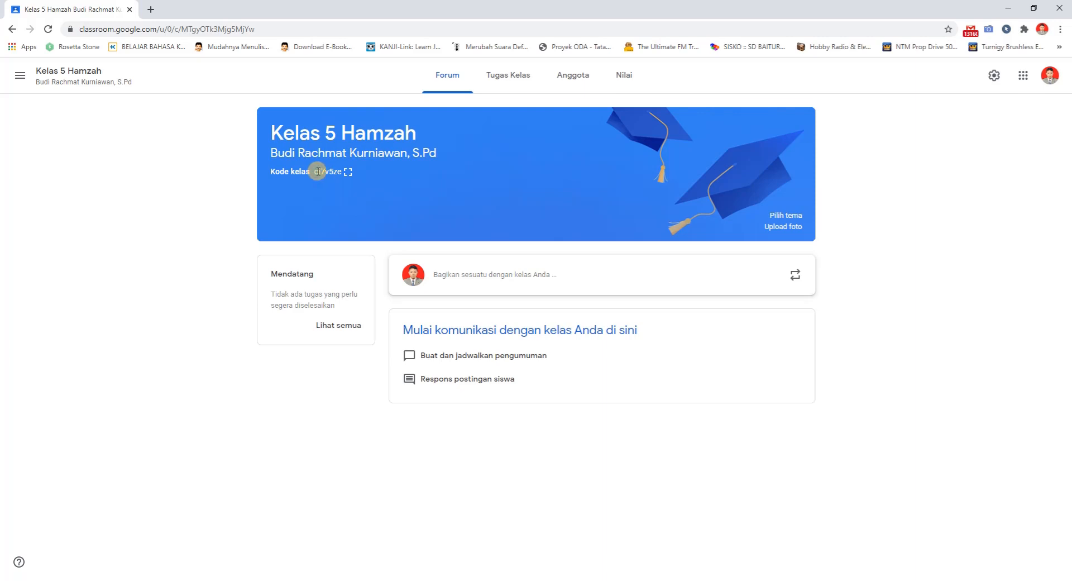
pyautogui.moveTo(313, 171); pyautogui.dragTo(341, 172)
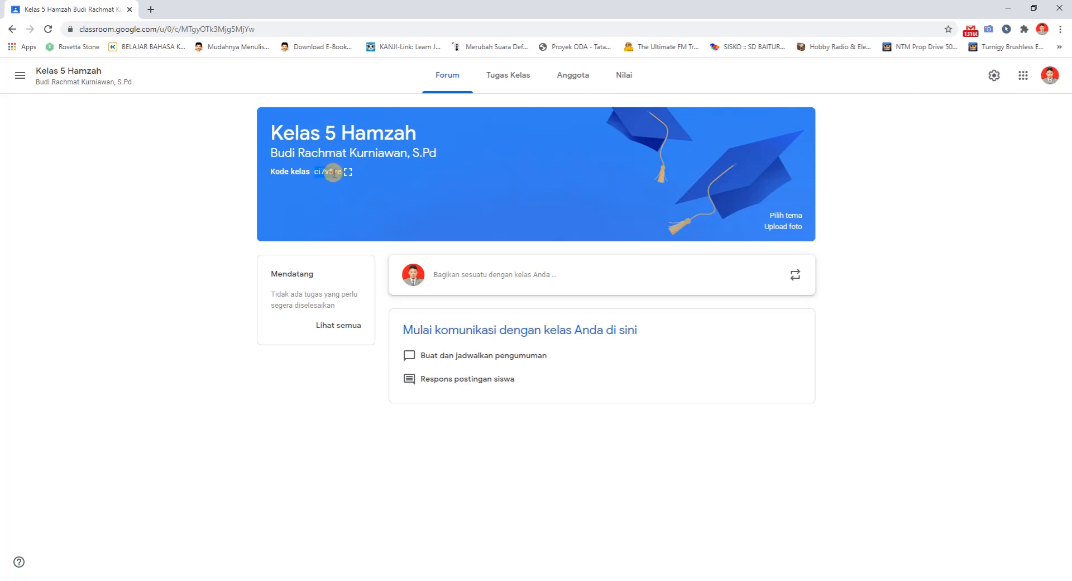
pyautogui.click(307, 192)
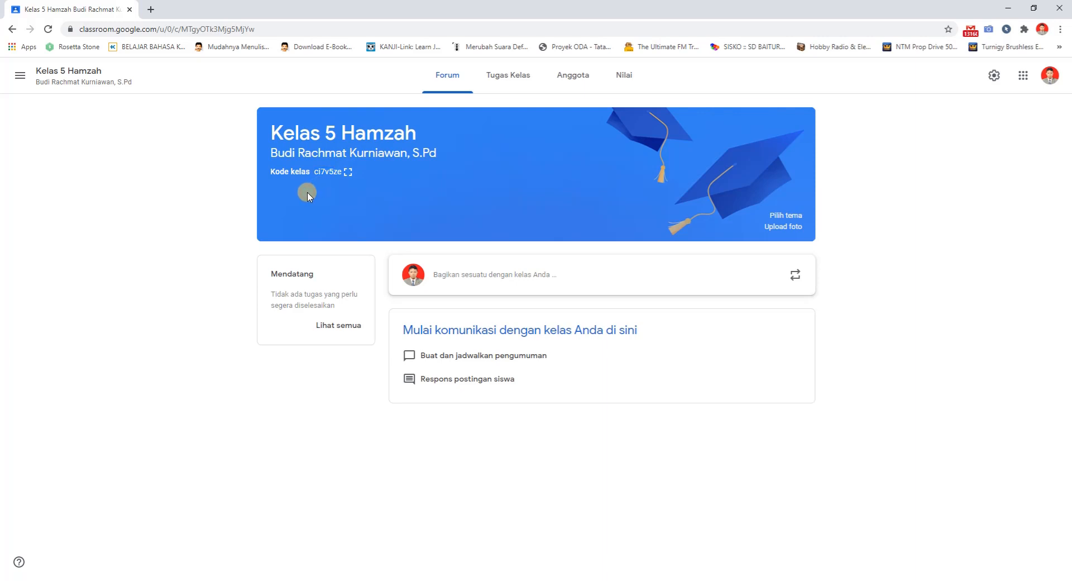
pyautogui.click(346, 176)
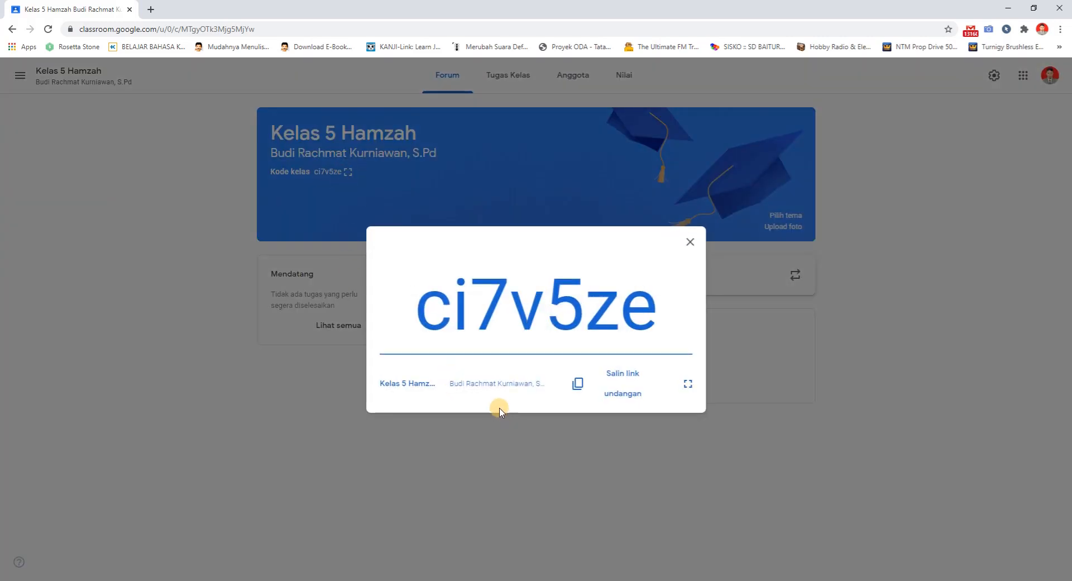
pyautogui.click(621, 383)
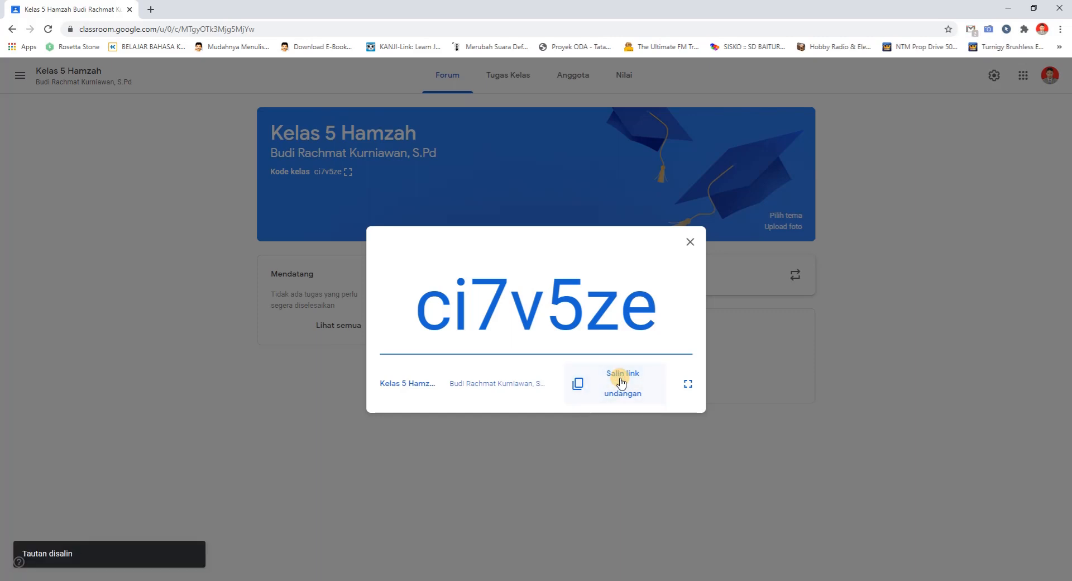
# Paste the copied class invitation link into the address field of a new browser tab and select the whole link
pyautogui.click(151, 9)
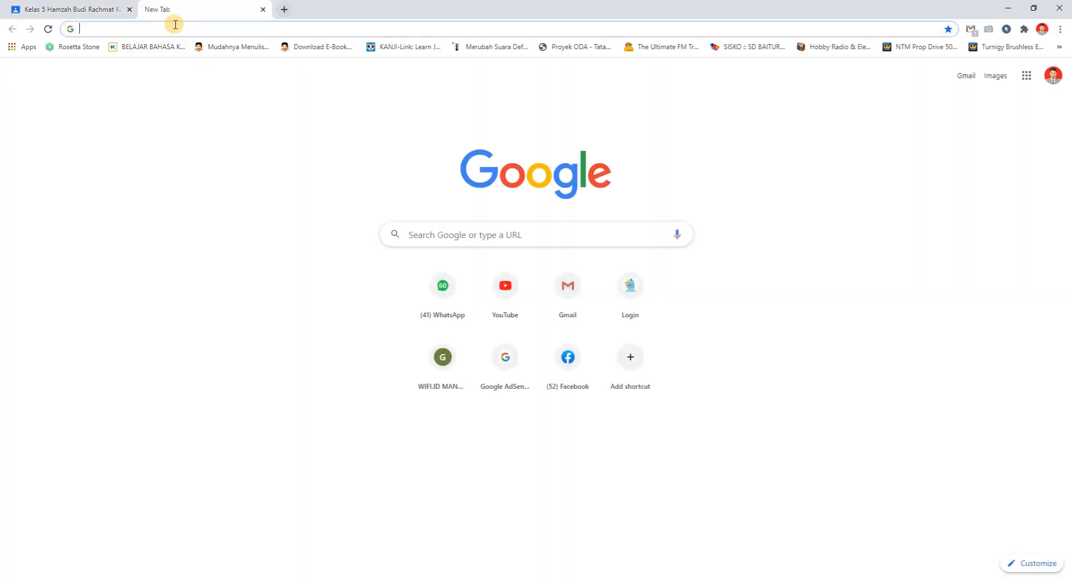
pyautogui.rightClick(174, 27)
pyautogui.click(202, 99)
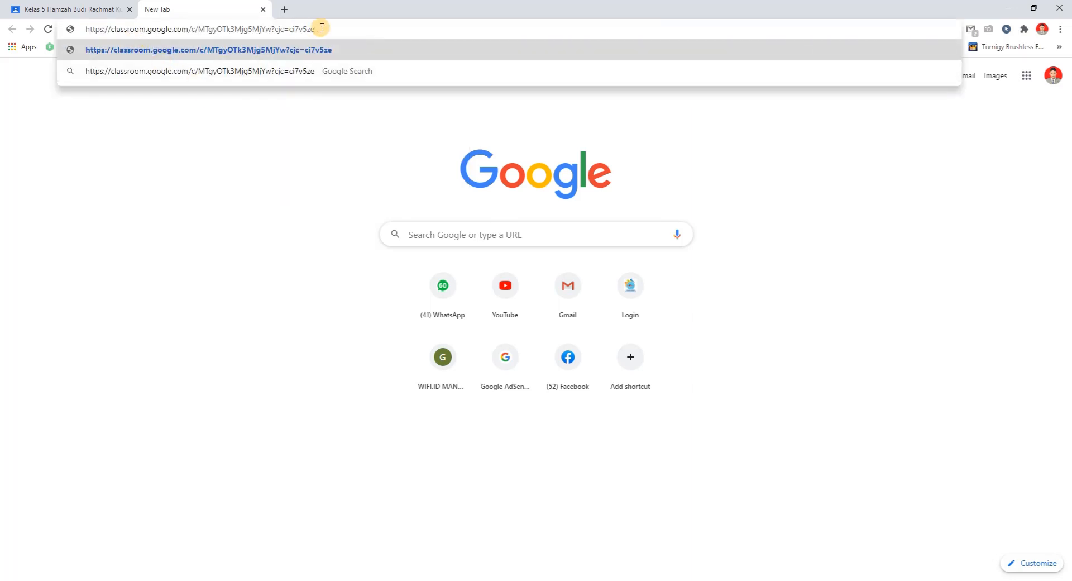
pyautogui.moveTo(321, 28); pyautogui.dragTo(78, 28)
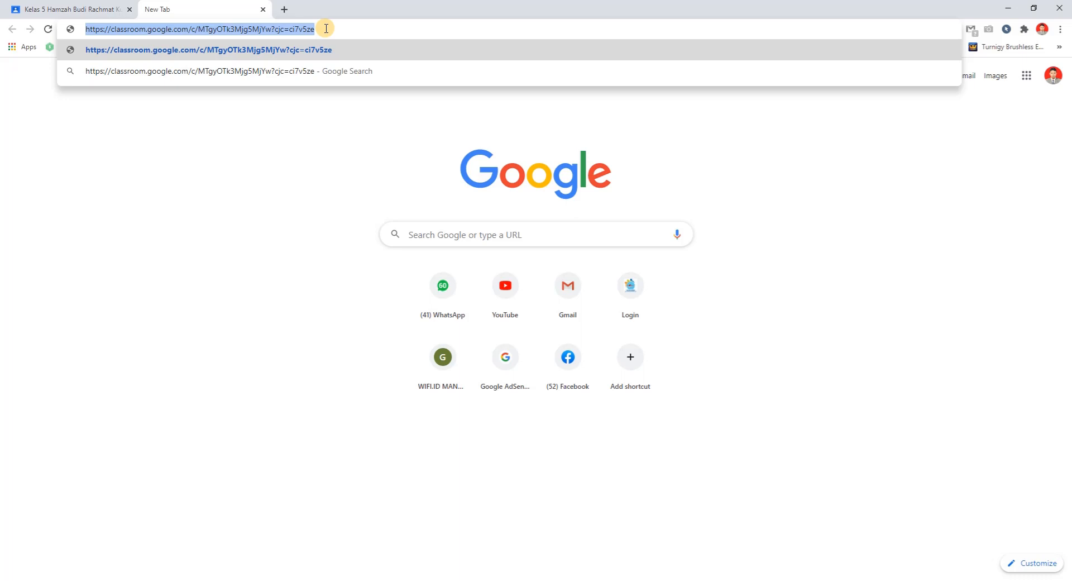
# Return to the class page, highlight the enlarged class code, and close the code display
pyautogui.click(91, 7)
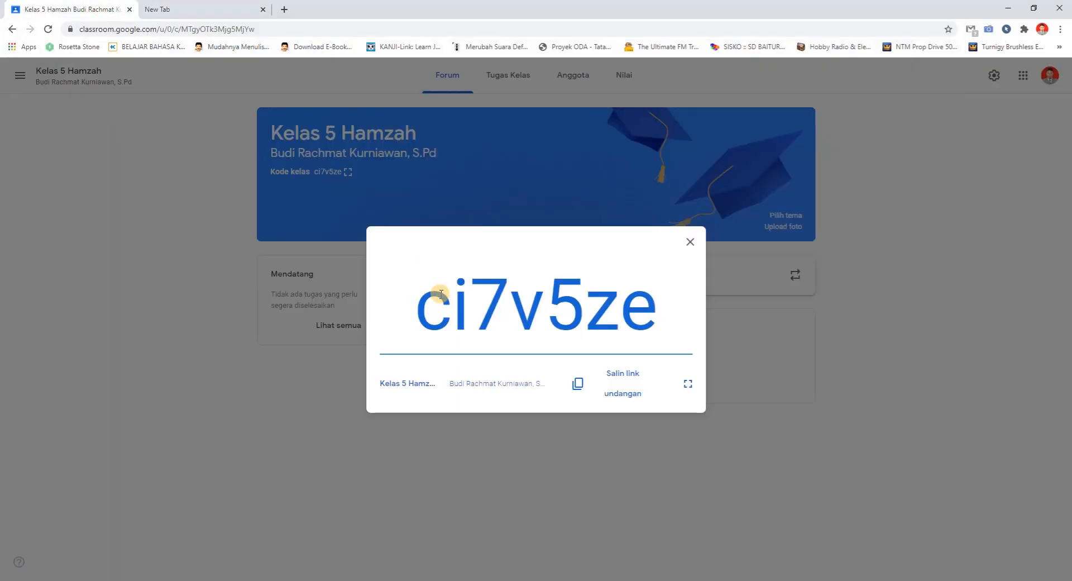
pyautogui.moveTo(423, 306); pyautogui.dragTo(677, 320)
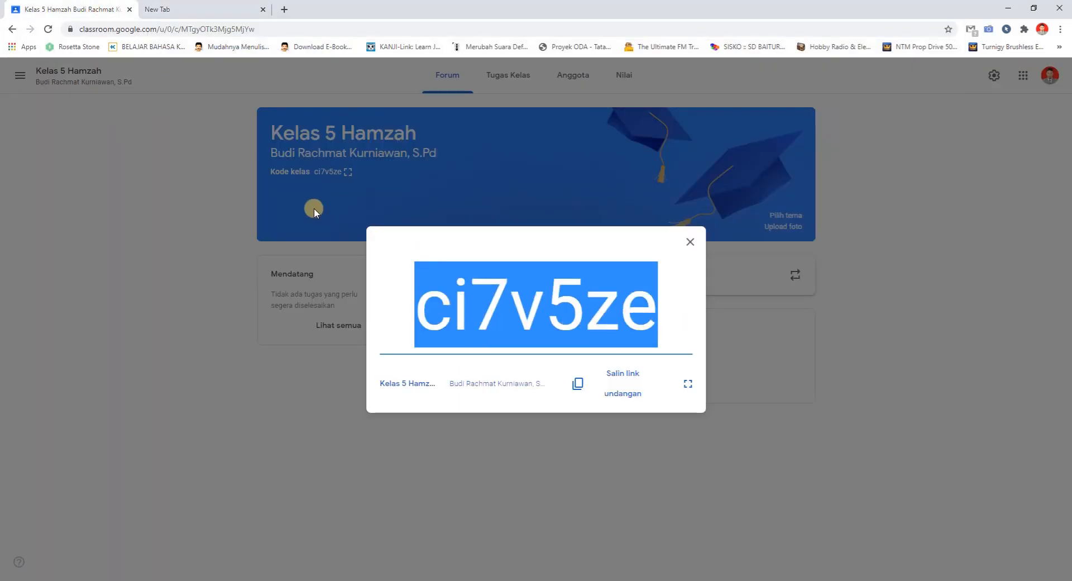
pyautogui.click(689, 245)
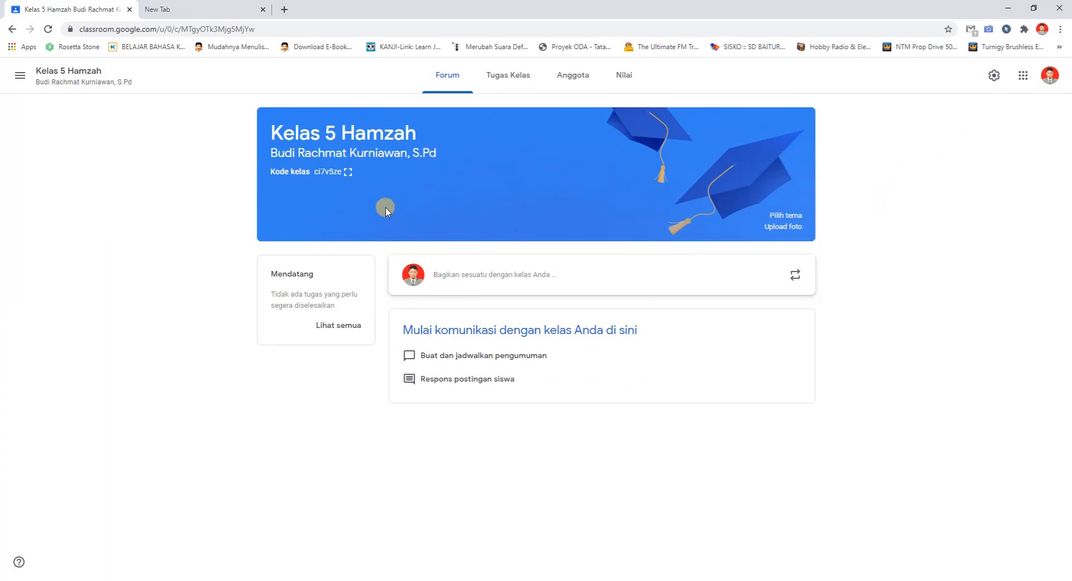
# Open the class's Anggota page and view the student invitation form, cancelling it without inviting anyone
pyautogui.click(581, 77)
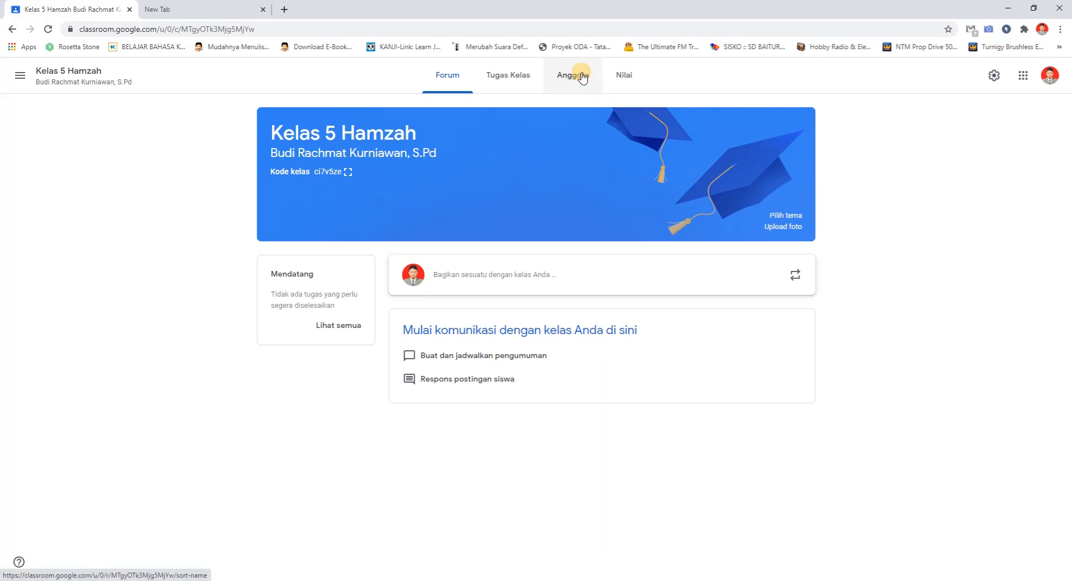
pyautogui.click(578, 77)
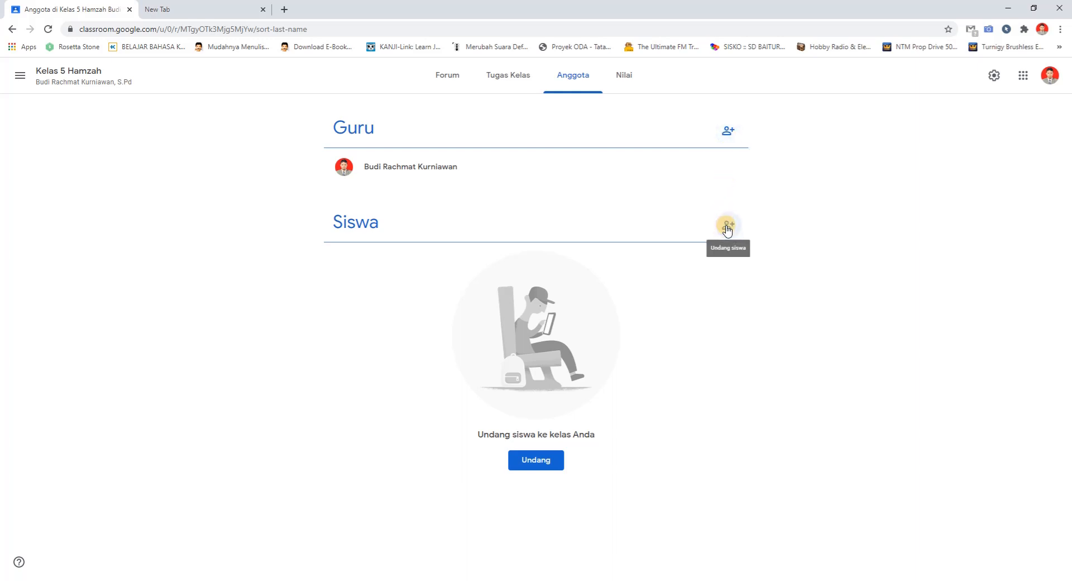
pyautogui.click(727, 228)
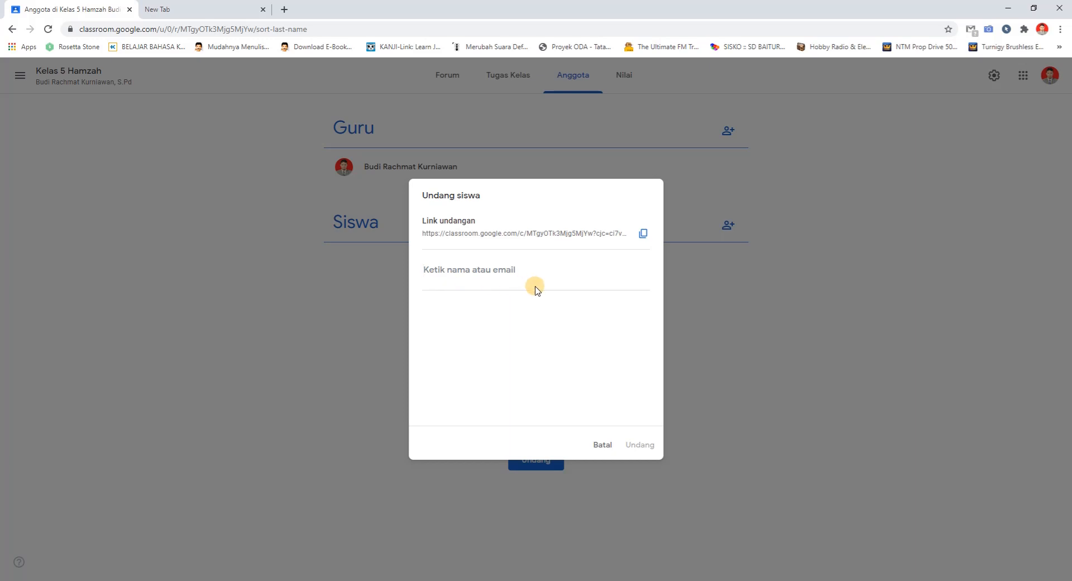
pyautogui.click(600, 434)
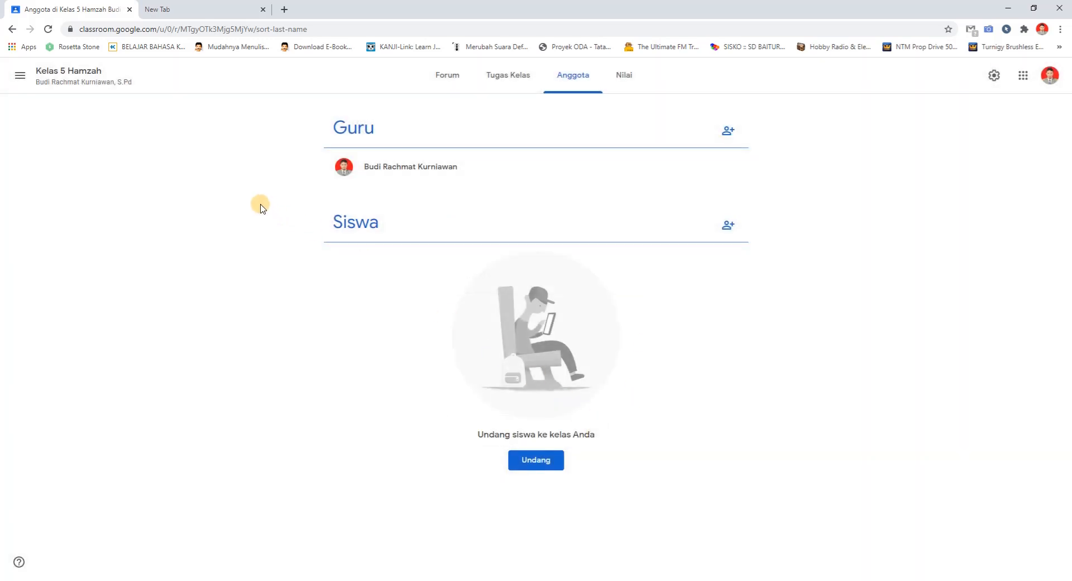
# Start a new post to the class on the Forum page and view the attachment types it offers
pyautogui.click(451, 84)
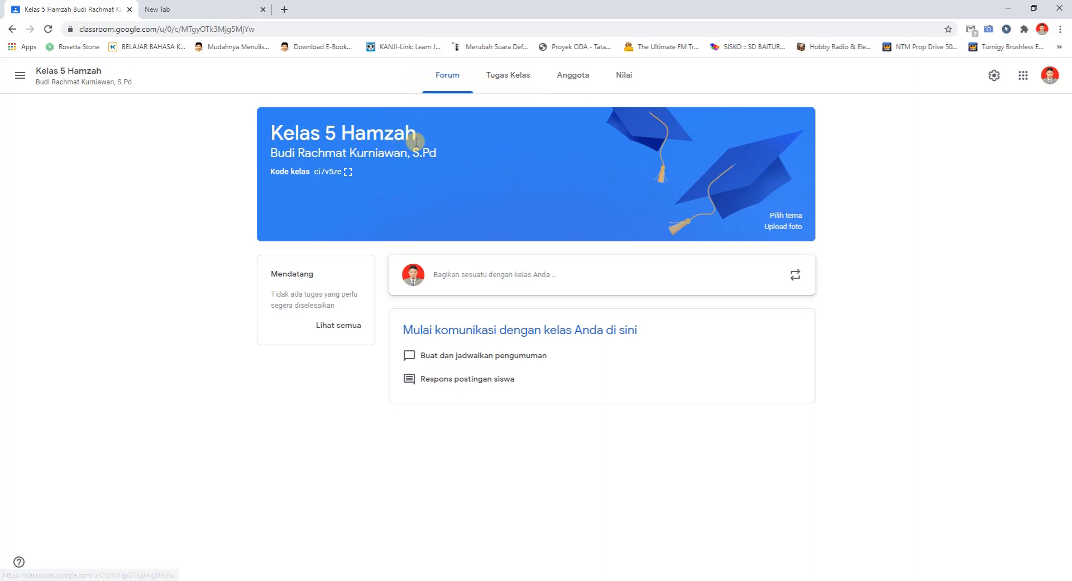
pyautogui.click(479, 277)
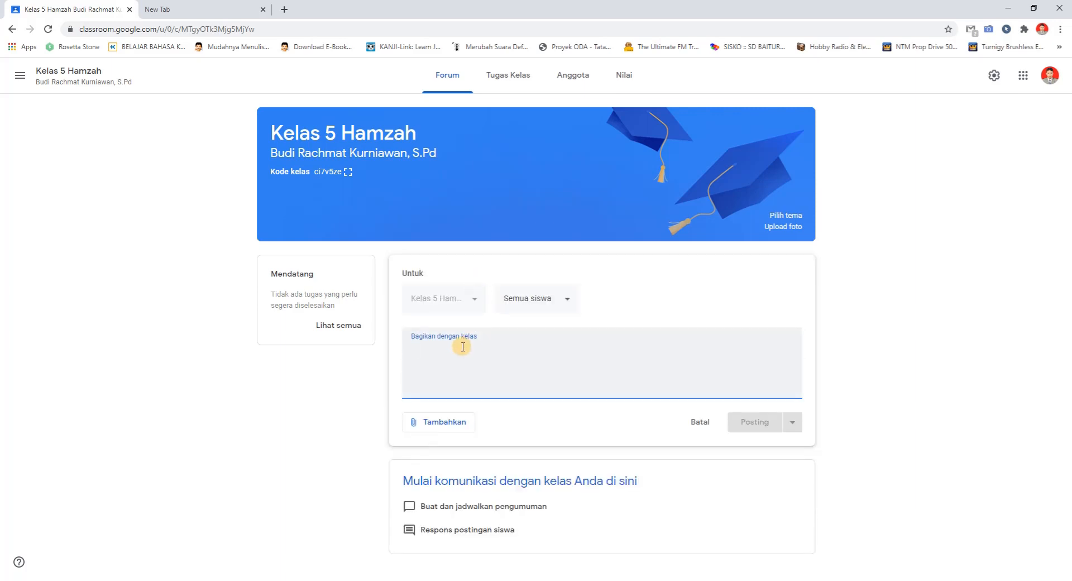
pyautogui.click(444, 426)
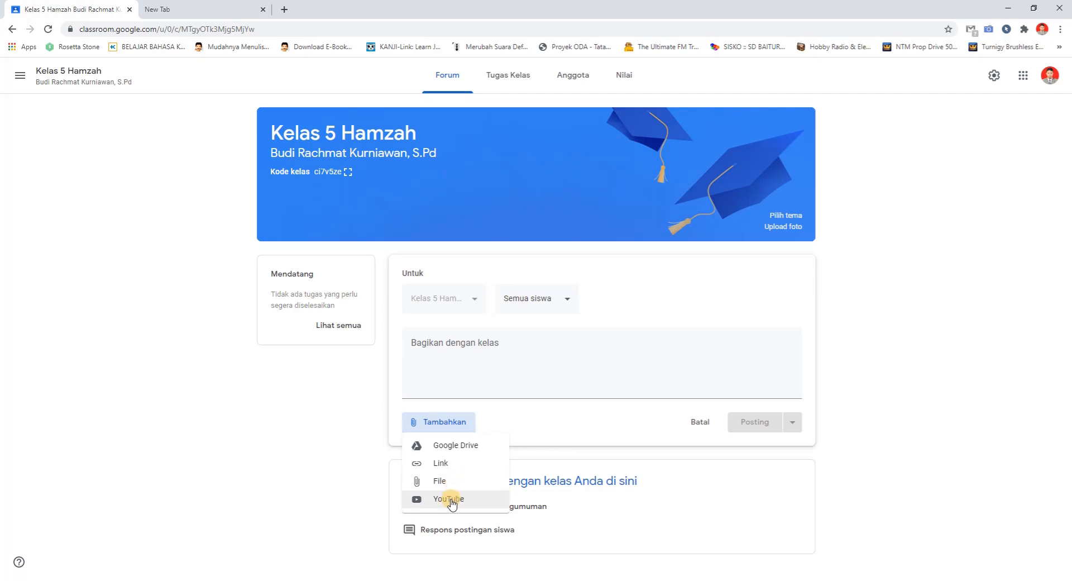
pyautogui.click(456, 349)
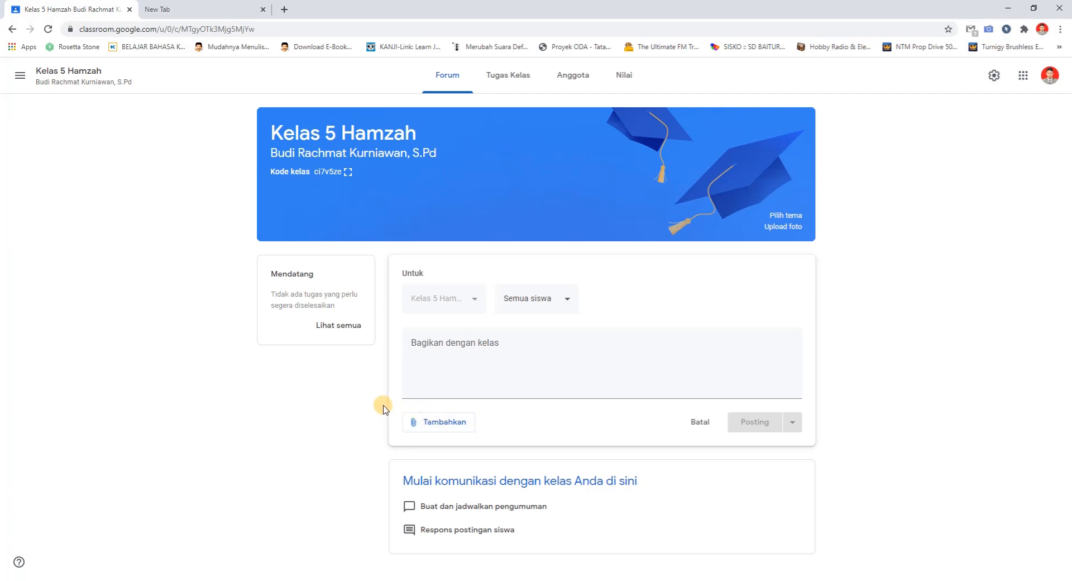
# View which students the Forum post can be addressed to and put the text cursor in its message field
pyautogui.click(562, 303)
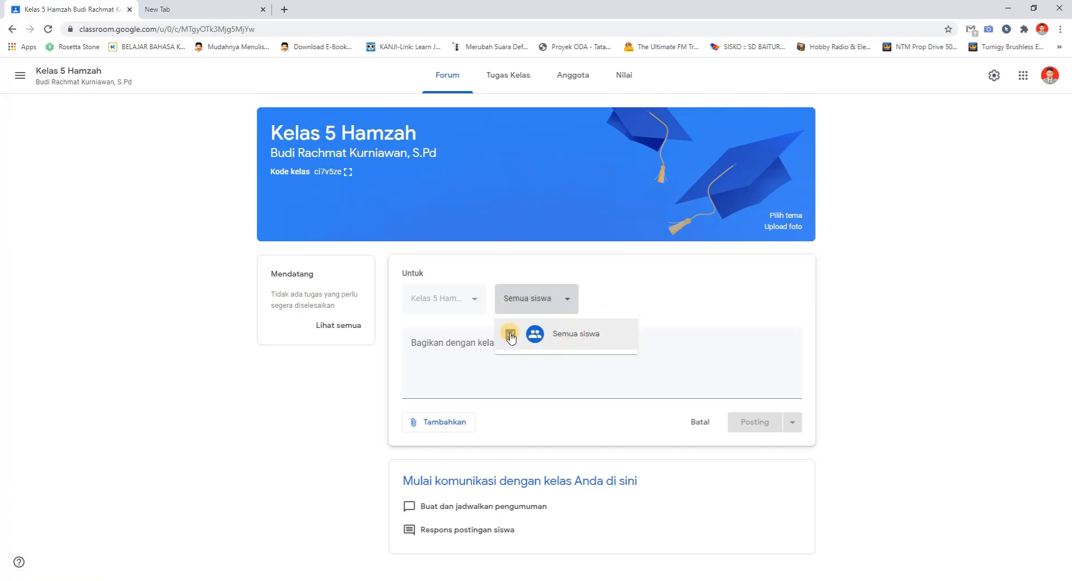
pyautogui.click(567, 307)
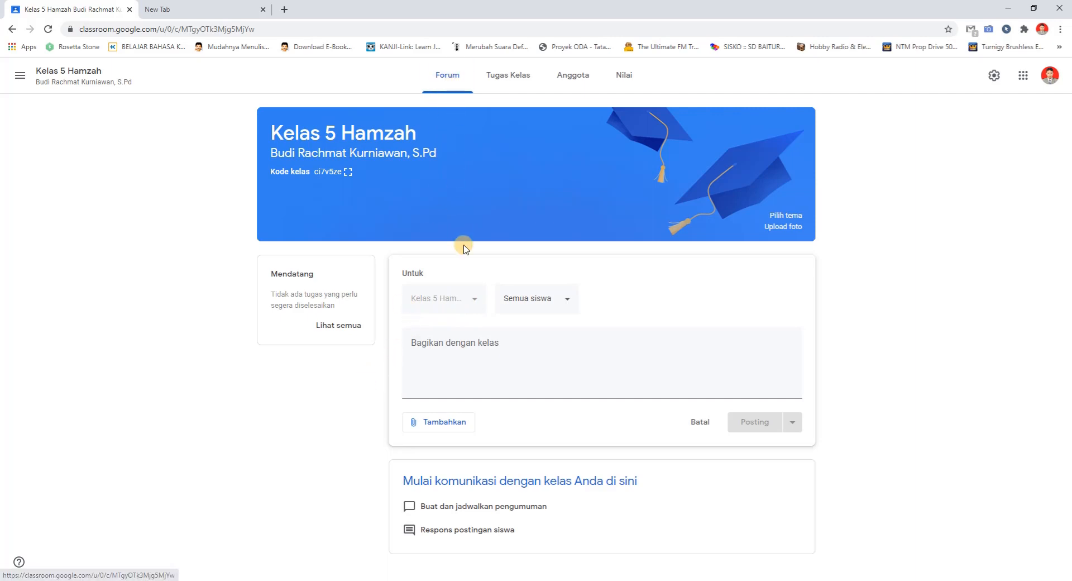
pyautogui.click(501, 340)
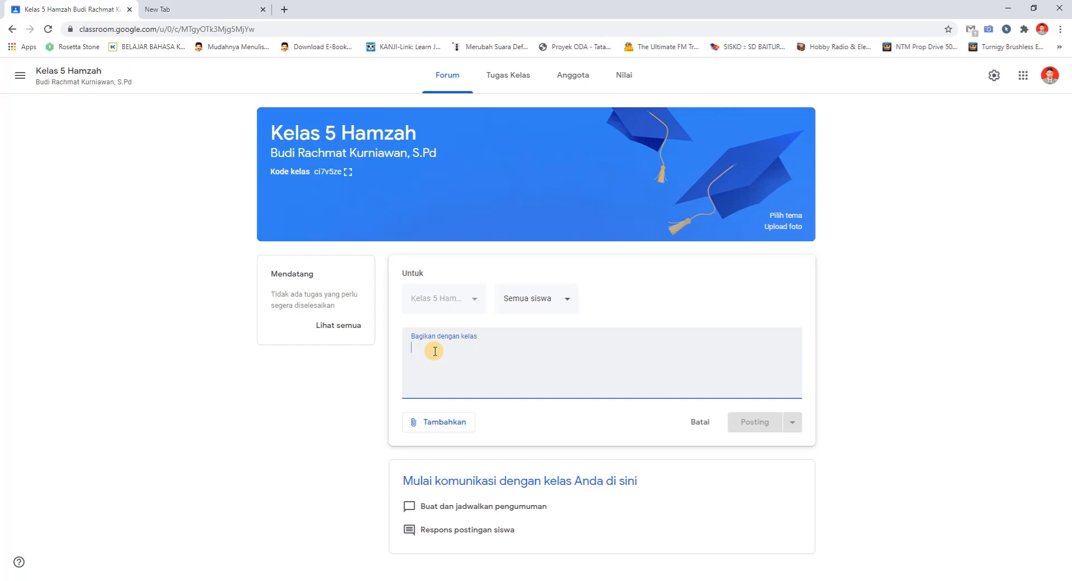
pyautogui.click(405, 373)
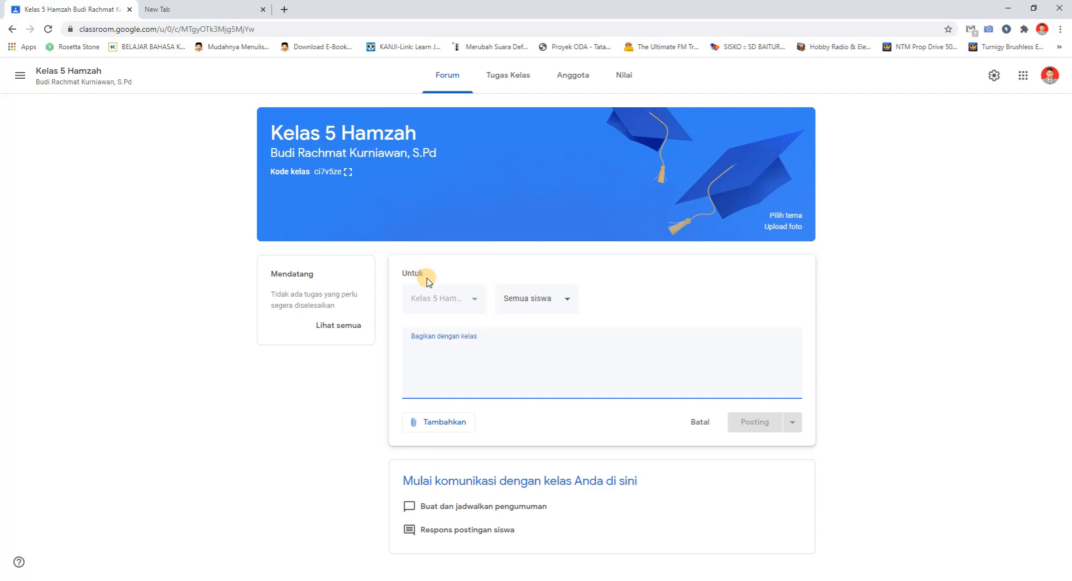
# View the Tugas Kelas page, open the class's Google Drive folder, and return to the Classroom page
pyautogui.click(503, 85)
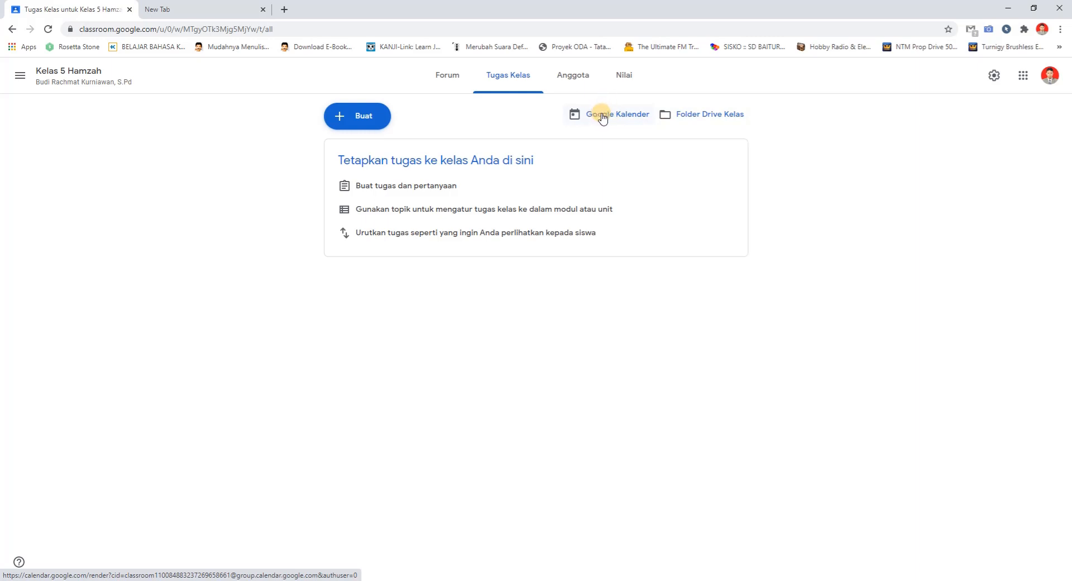
pyautogui.click(700, 118)
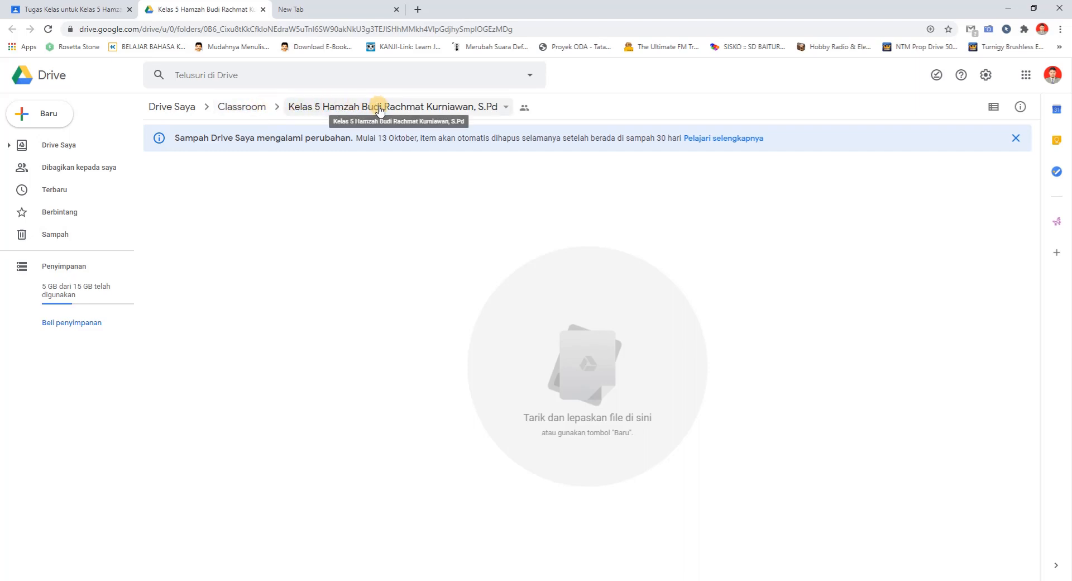
pyautogui.click(87, 7)
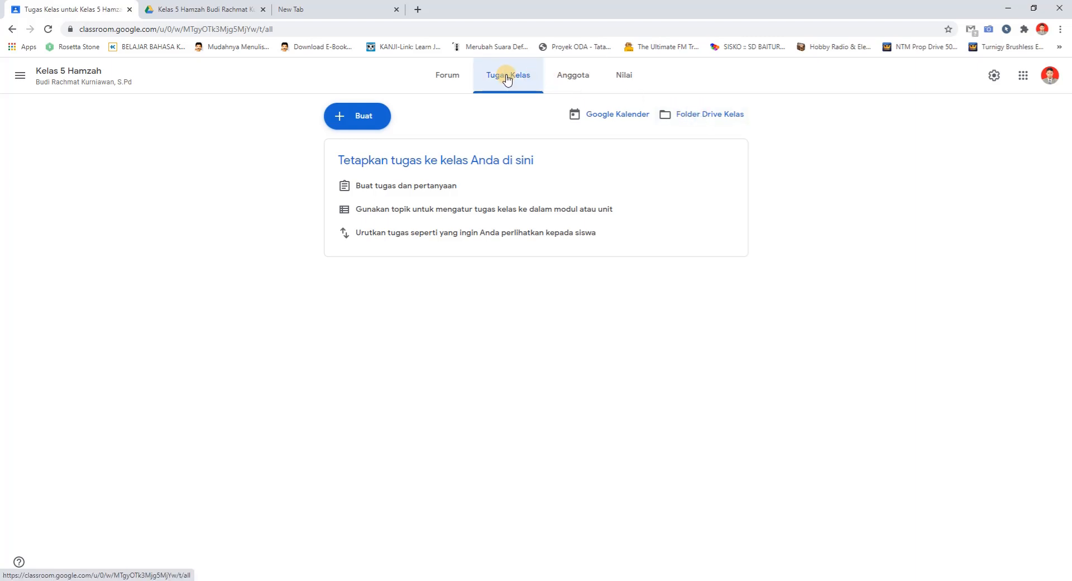
# Go back to the Kelas overview and open the gradebook of Kelas 5 Hamzah from its card
pyautogui.click(20, 75)
pyautogui.click(41, 88)
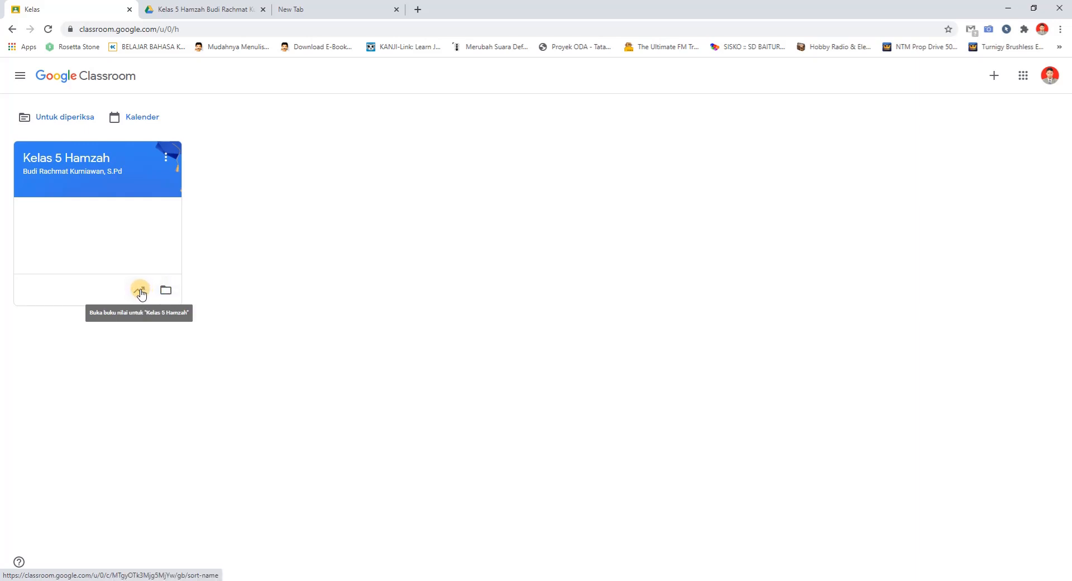
pyautogui.click(140, 291)
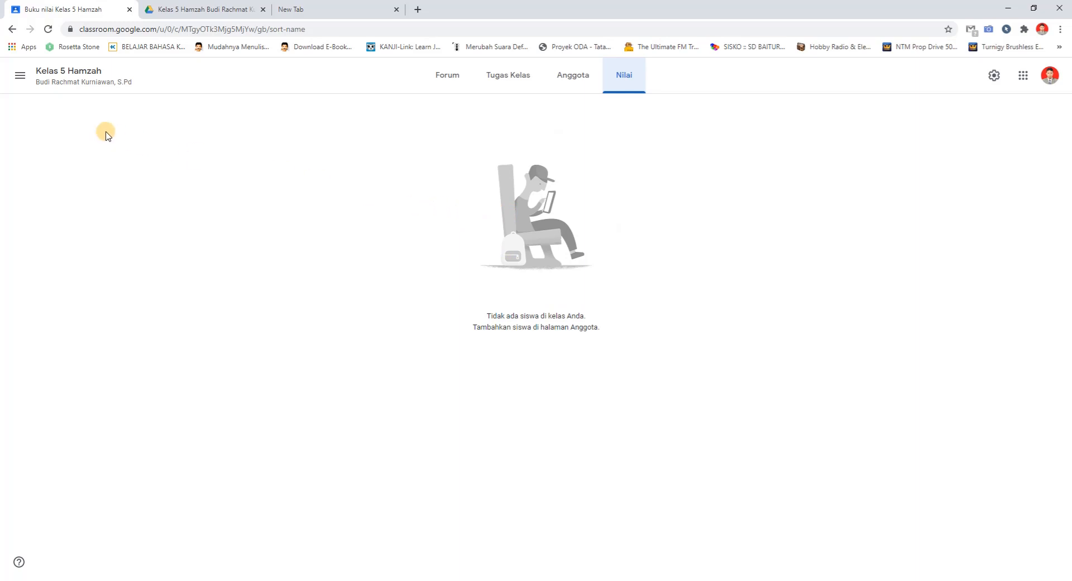
# Open the Untuk diperiksa list of work to review and filter it to Kelas 5 Hamzah
pyautogui.click(19, 84)
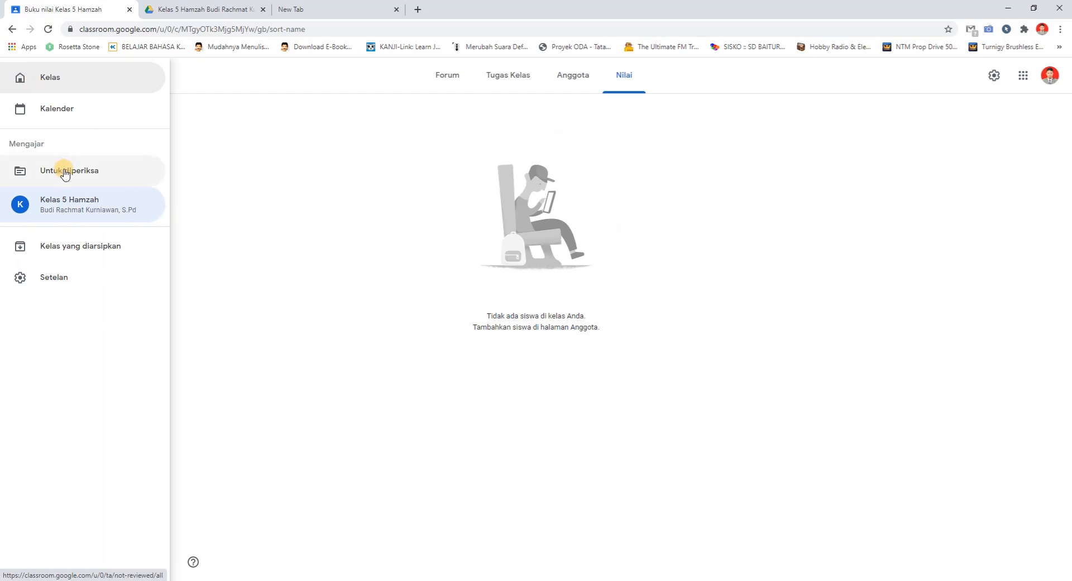
pyautogui.click(65, 174)
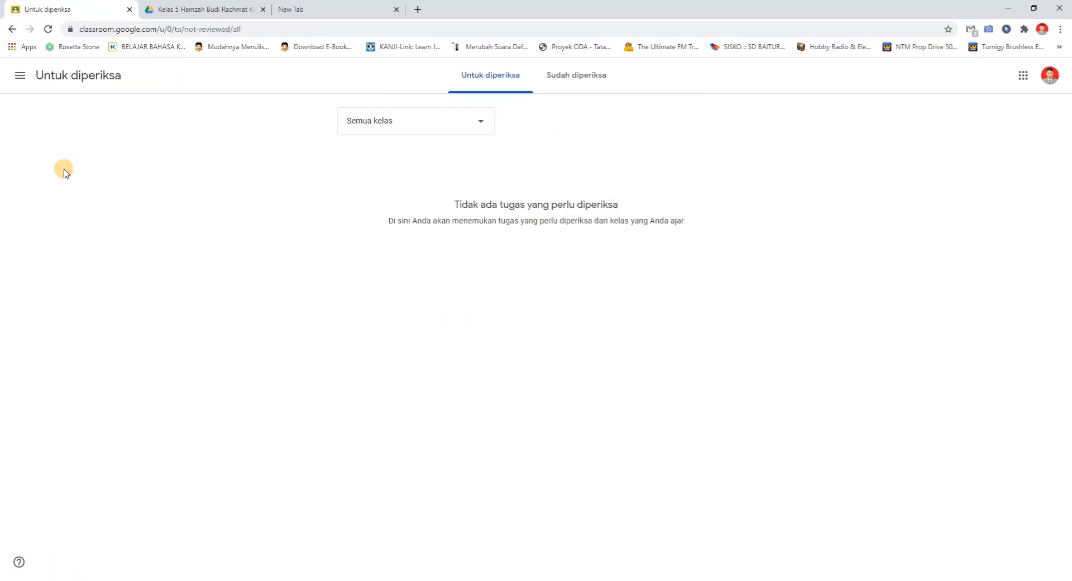
pyautogui.click(448, 126)
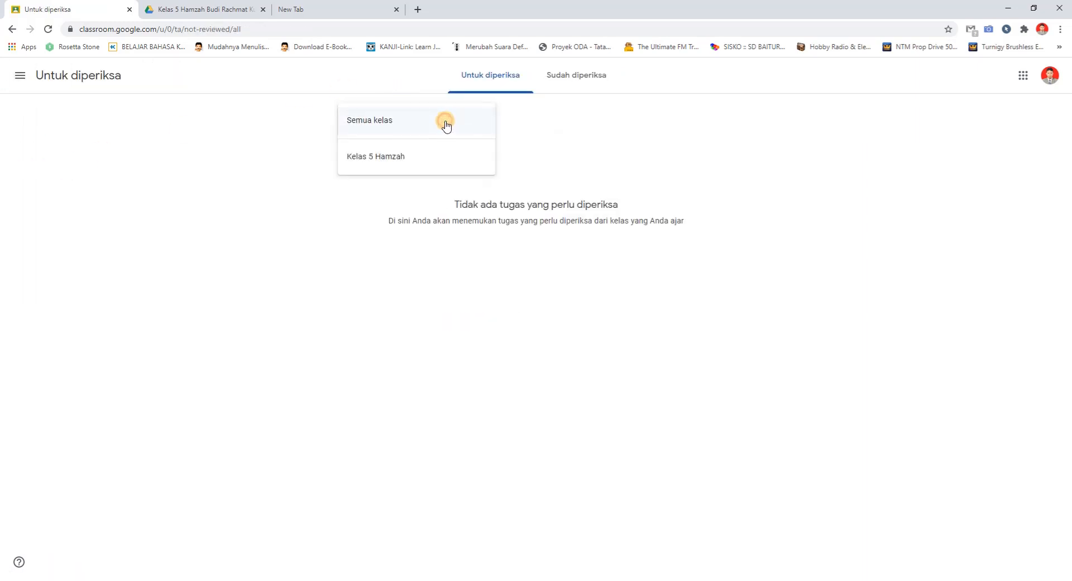
pyautogui.click(406, 162)
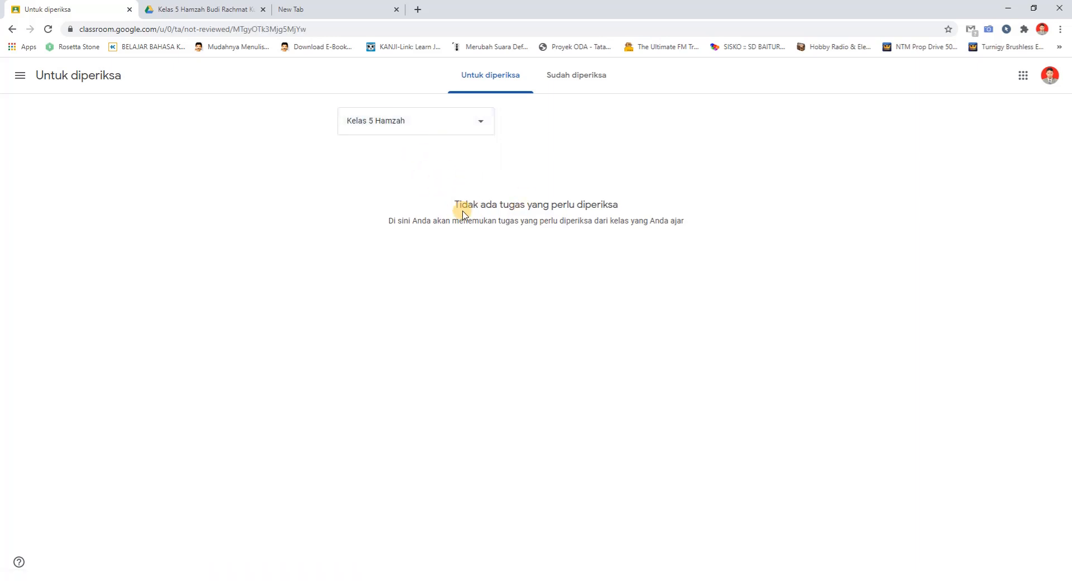
pyautogui.click(483, 78)
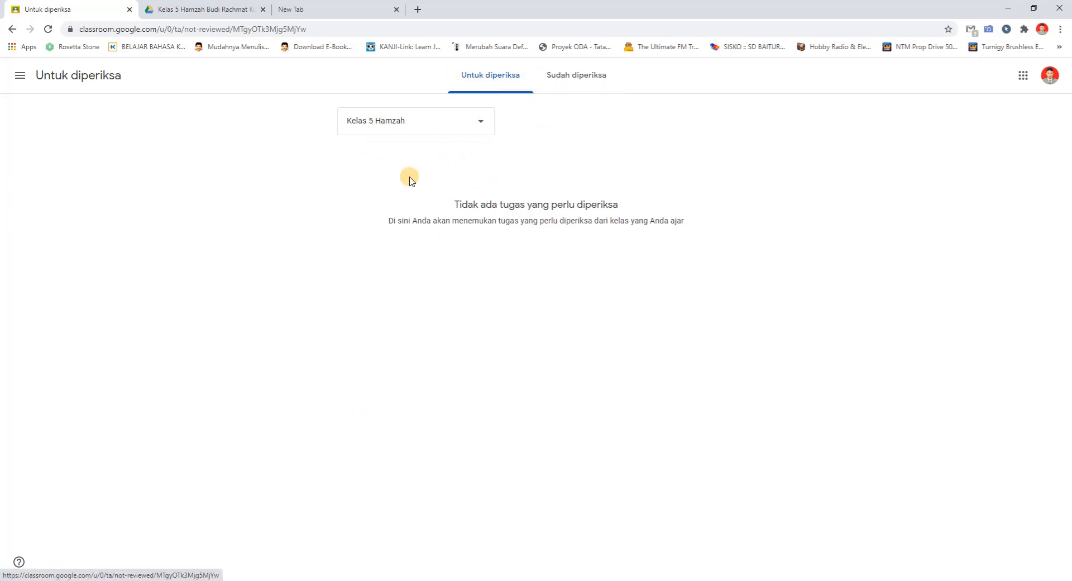
# View the Sudah diperiksa list for Kelas 5 Hamzah and return to the Untuk diperiksa list
pyautogui.click(572, 78)
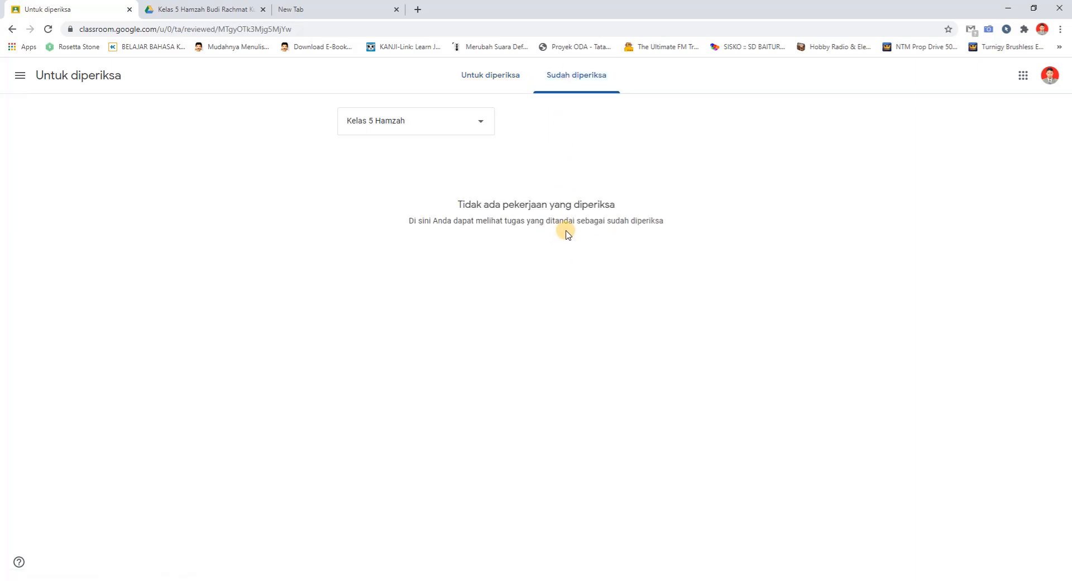
pyautogui.click(485, 81)
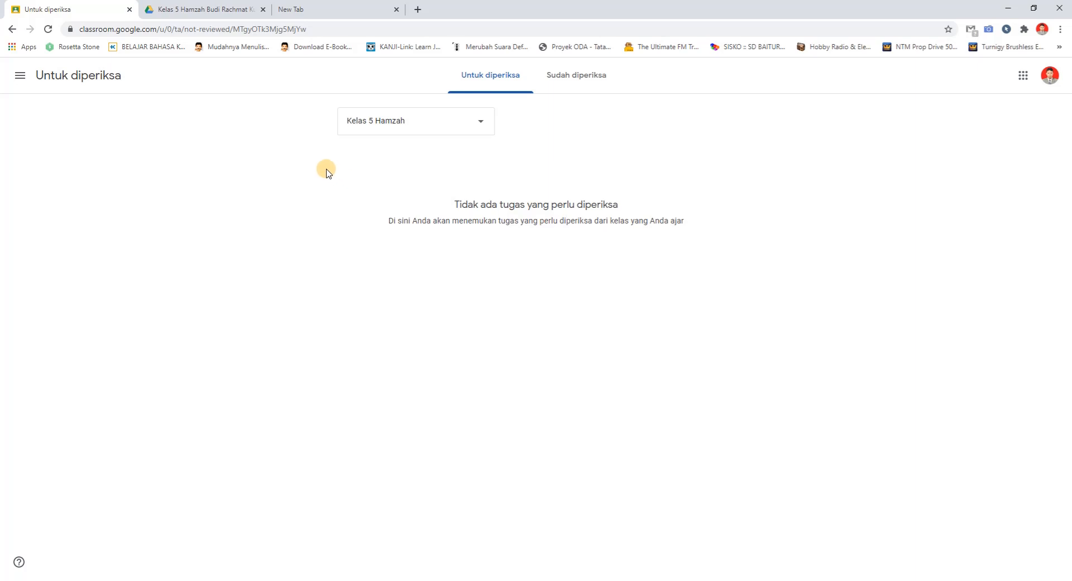
# Open the Forum of Kelas 5 Hamzah and view the attachment types available for a new post
pyautogui.click(21, 74)
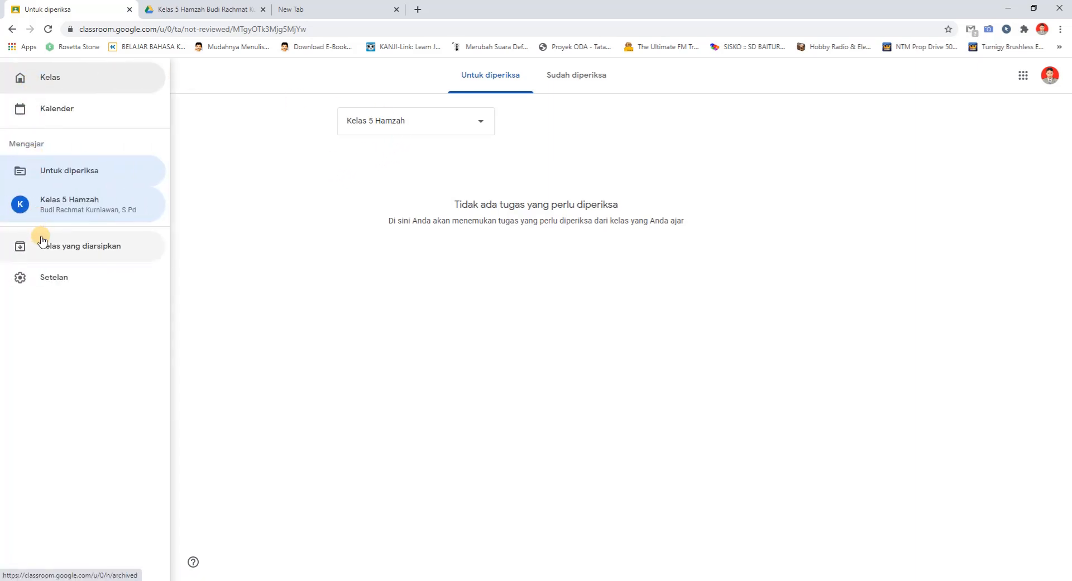
pyautogui.click(51, 203)
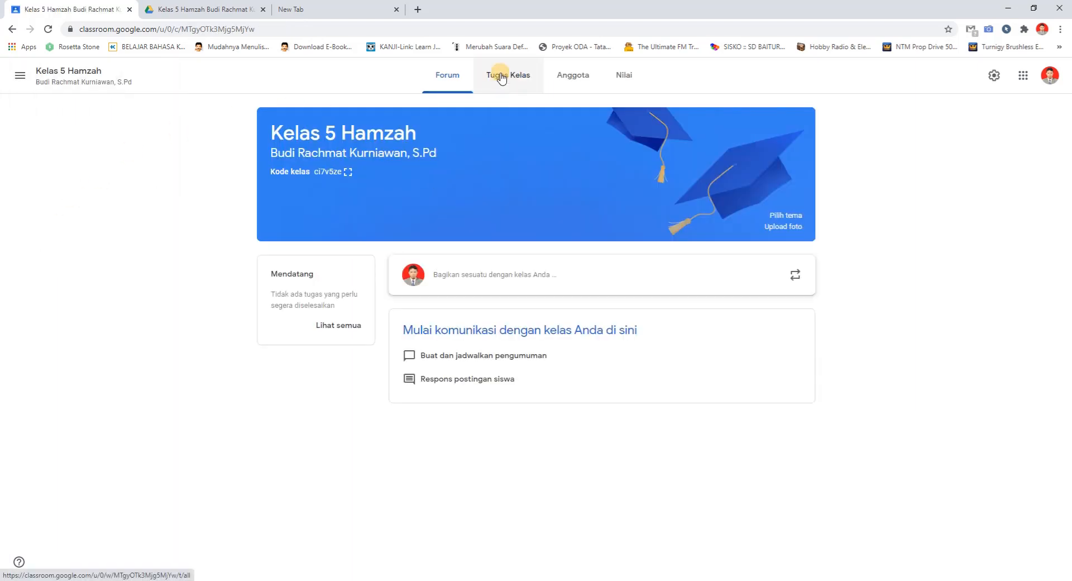
pyautogui.click(464, 277)
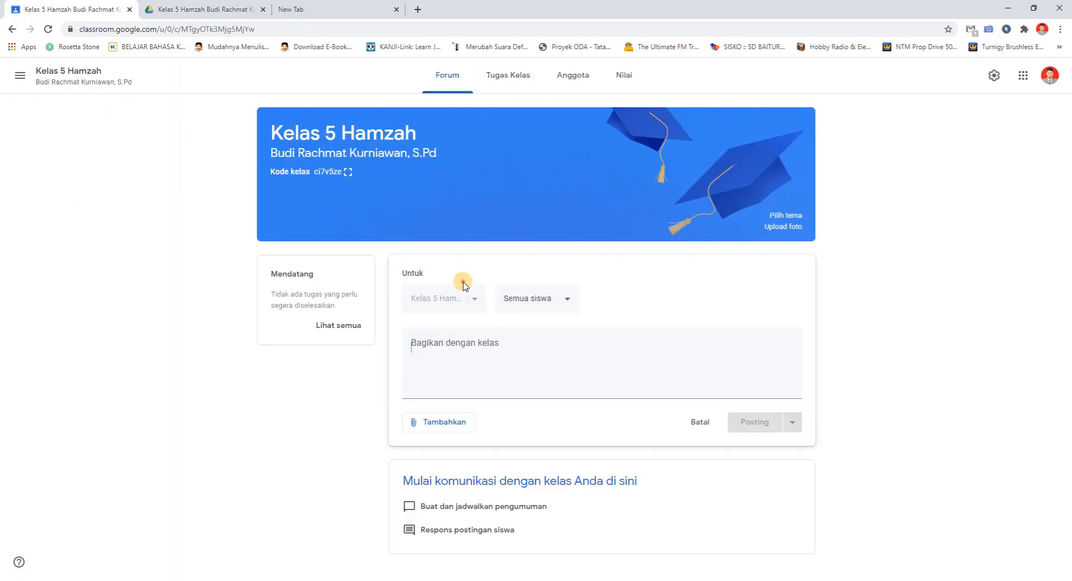
pyautogui.click(444, 429)
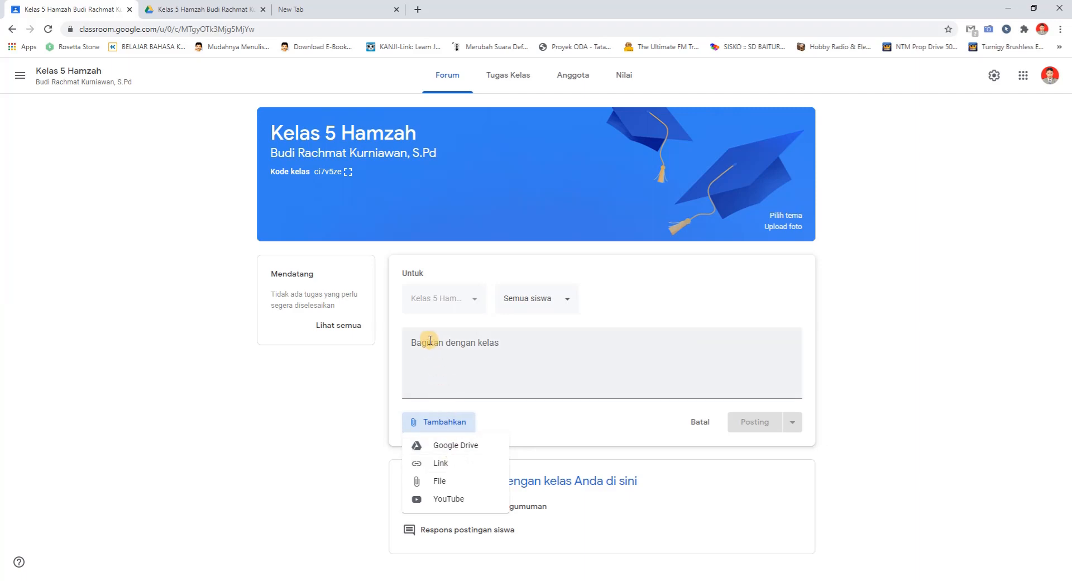
# Open a new Tugas kuis form from the Tugas Kelas page, dismiss its introduction and put the text cursor in Judul
pyautogui.click(505, 73)
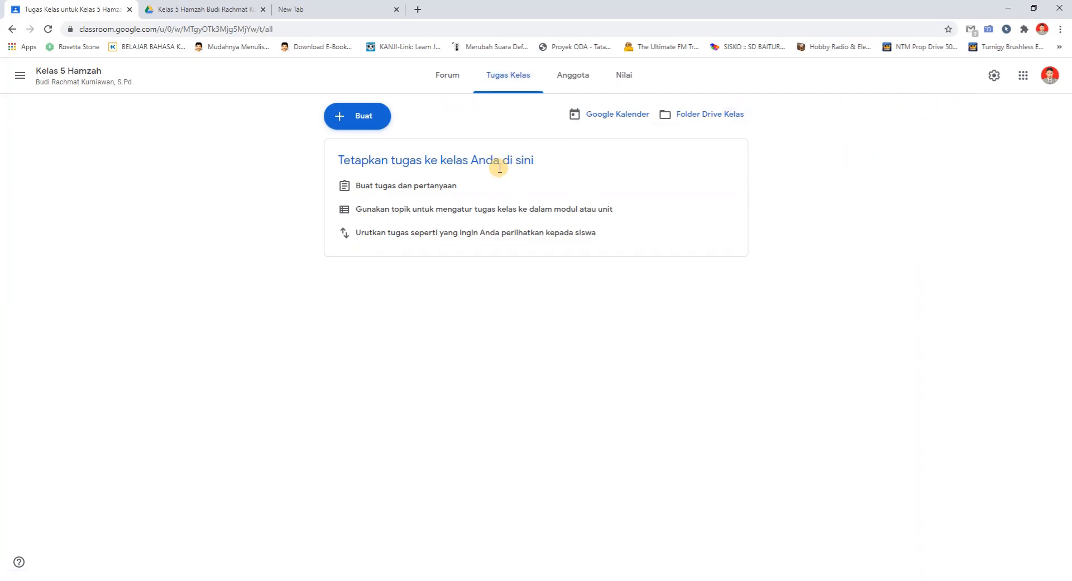
pyautogui.click(348, 120)
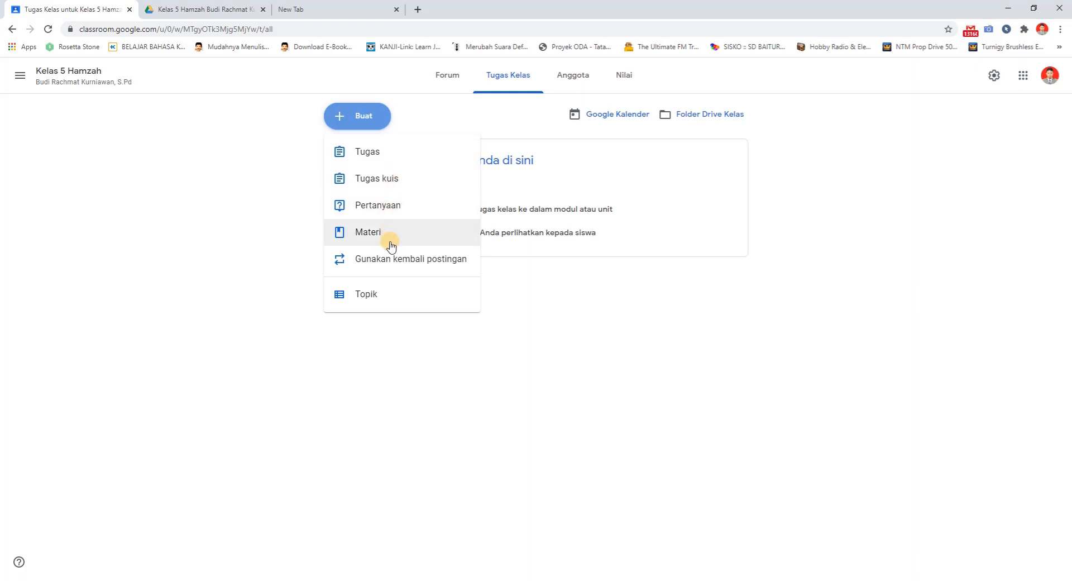
pyautogui.click(386, 180)
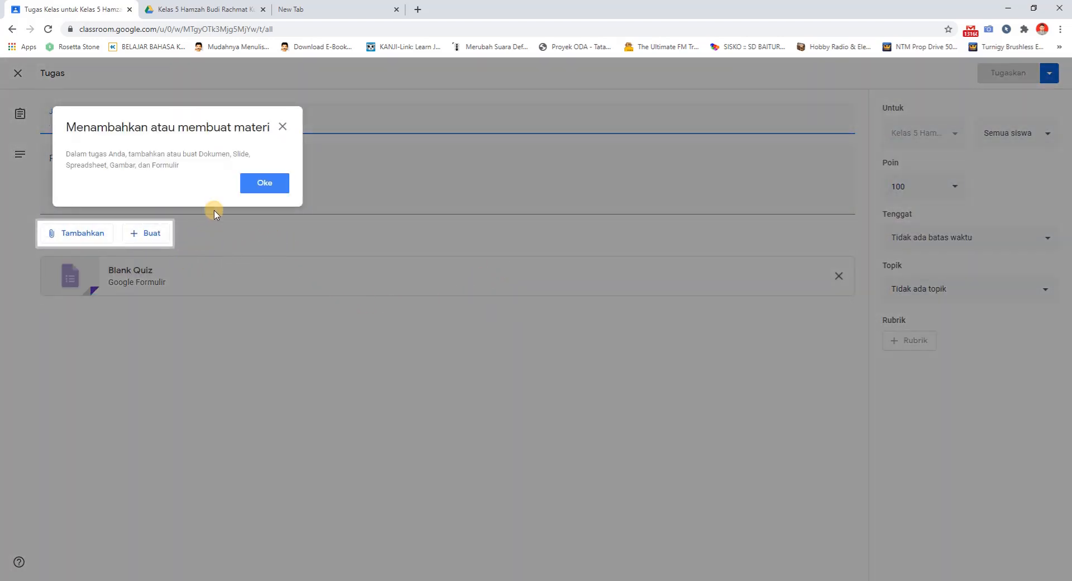
pyautogui.click(282, 127)
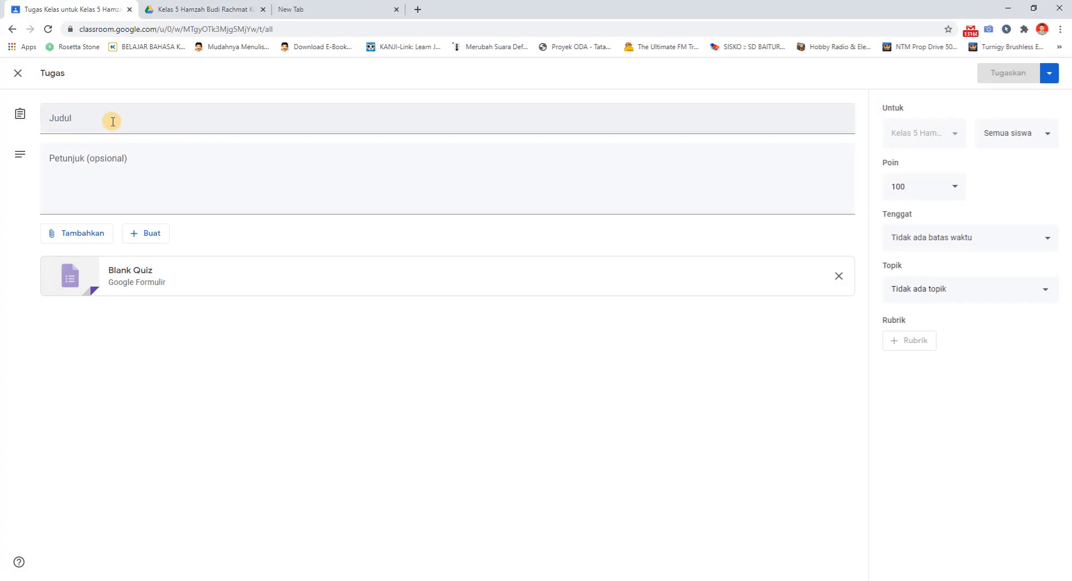
pyautogui.click(112, 122)
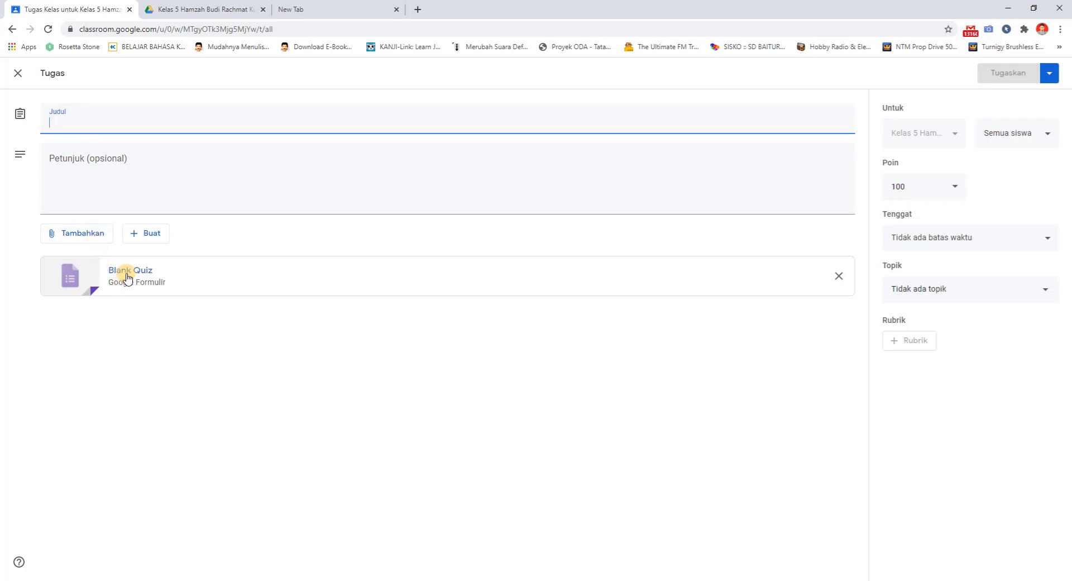
# View the file types that can be created for the quiz assignment and close the form without assigning it
pyautogui.click(143, 239)
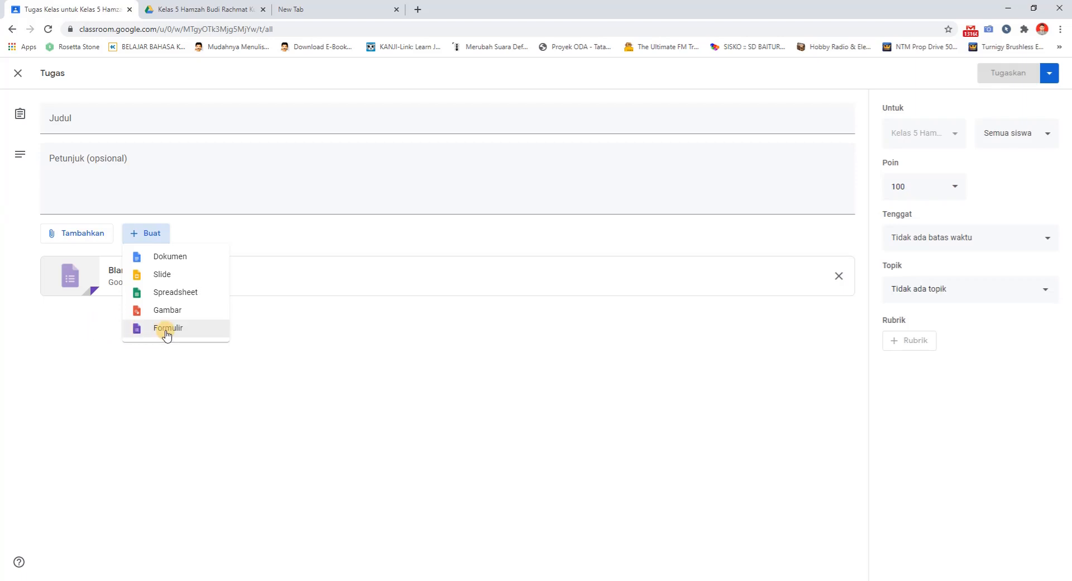
pyautogui.click(102, 307)
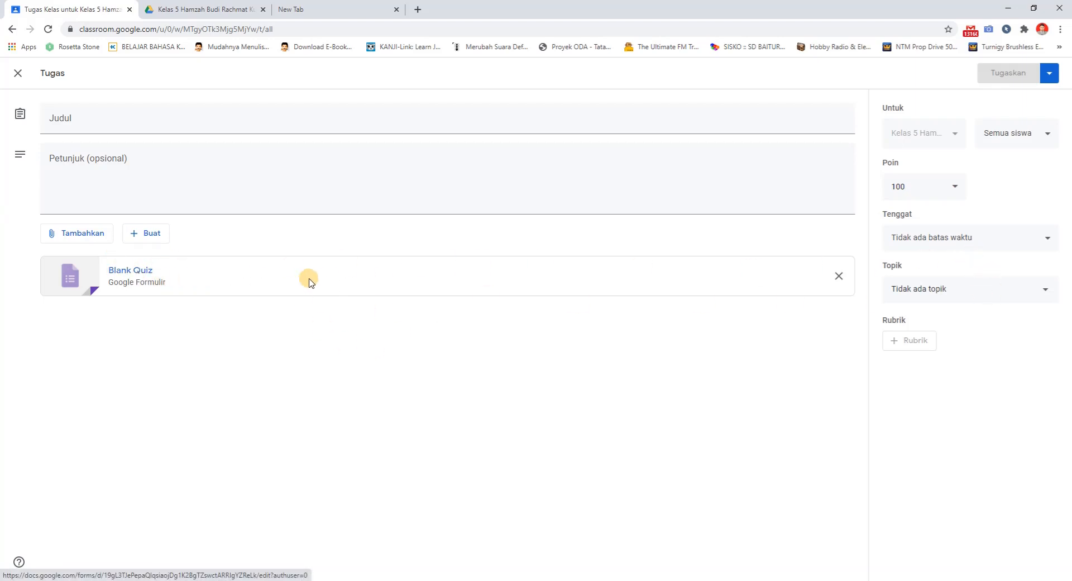
pyautogui.click(14, 70)
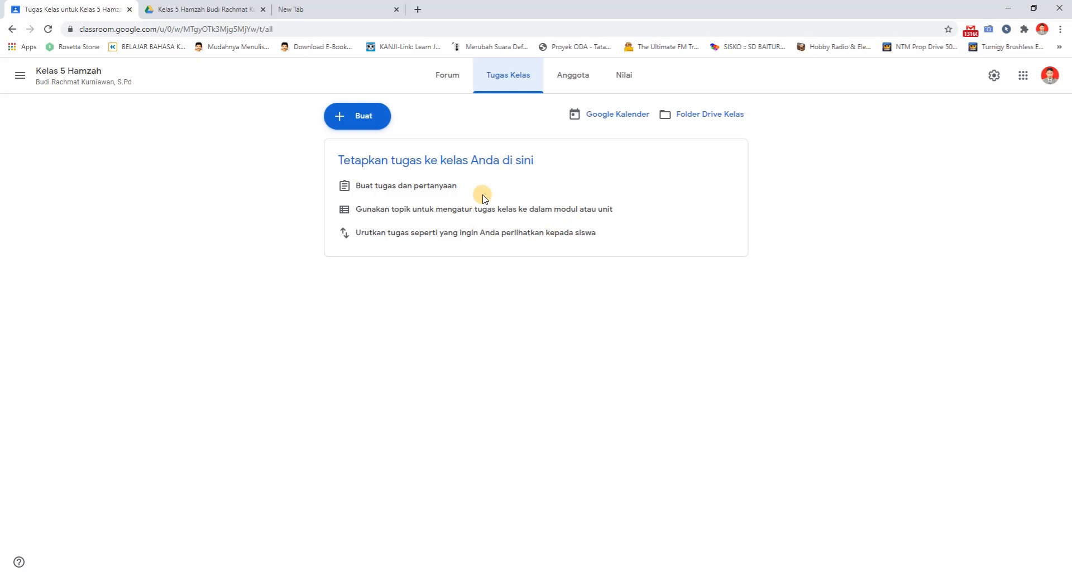
# Add a topic named B. Indonesia to the Tugas Kelas page
pyautogui.click(458, 79)
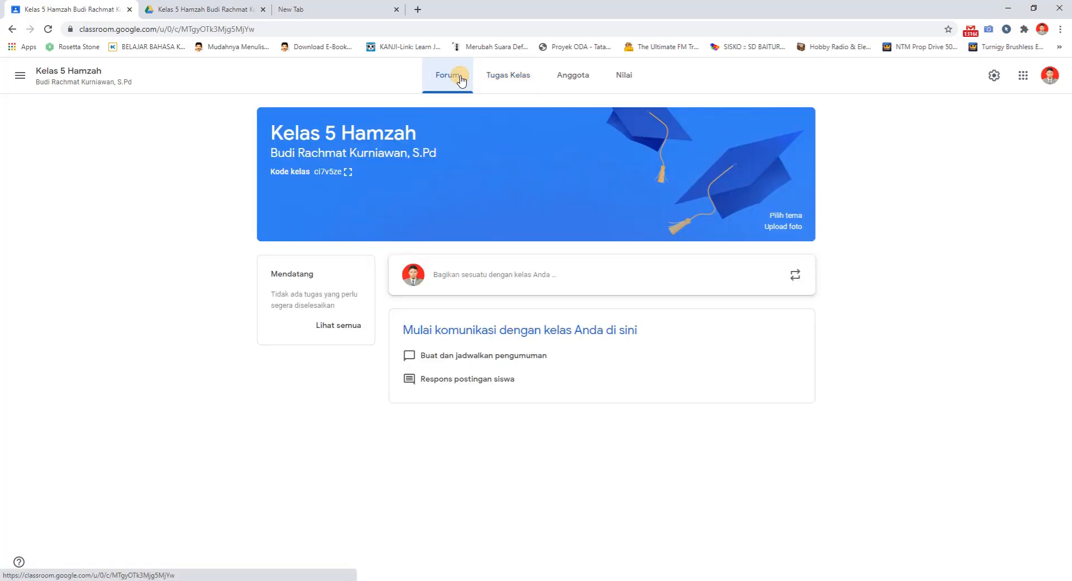
pyautogui.click(514, 80)
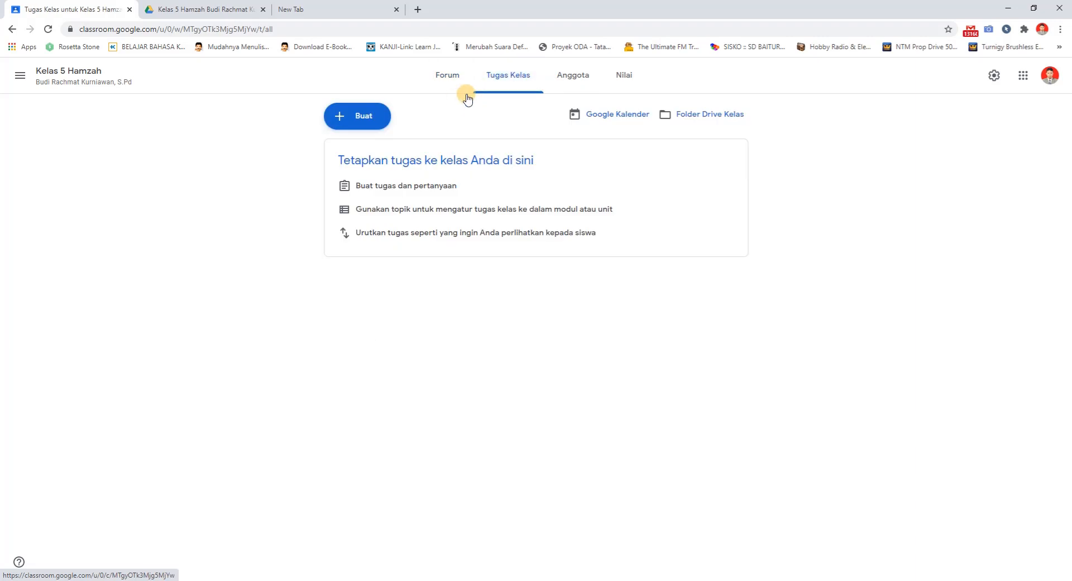
pyautogui.click(358, 120)
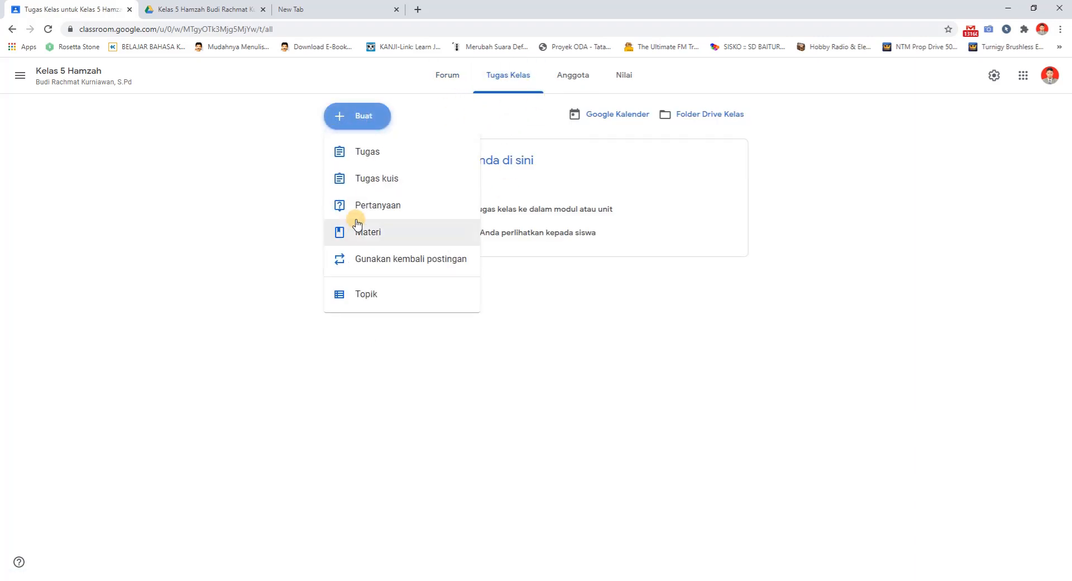
pyautogui.click(363, 296)
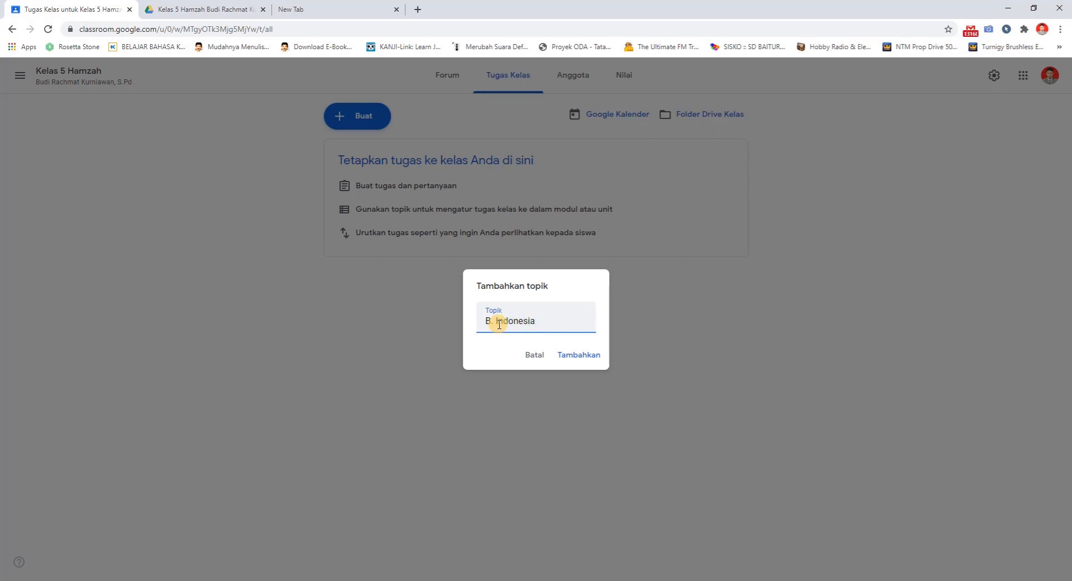
pyautogui.press('Return')
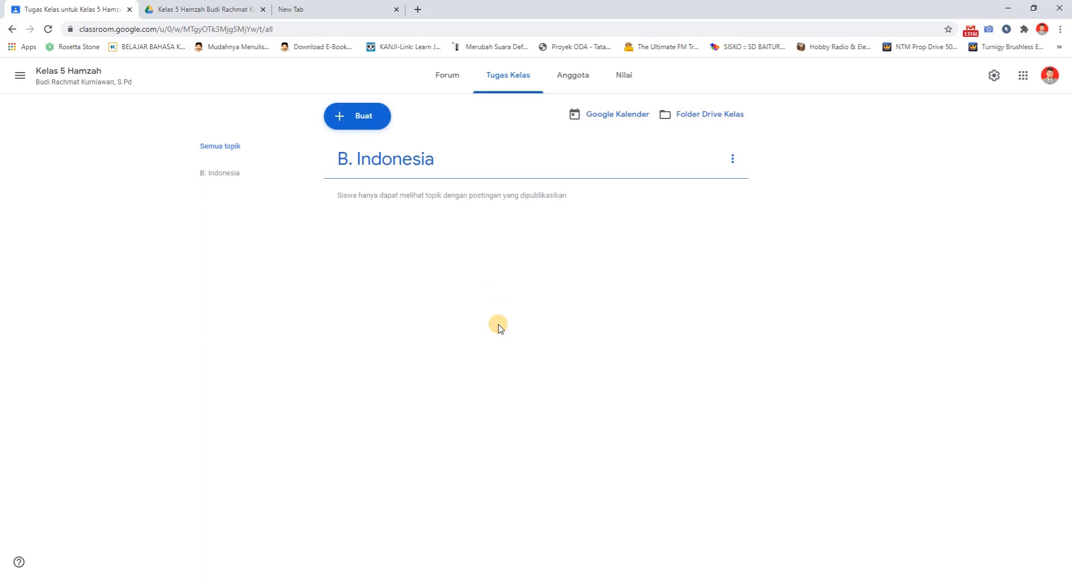
# Add a PKn topic to the class's Tugas Kelas page
pyautogui.click(364, 114)
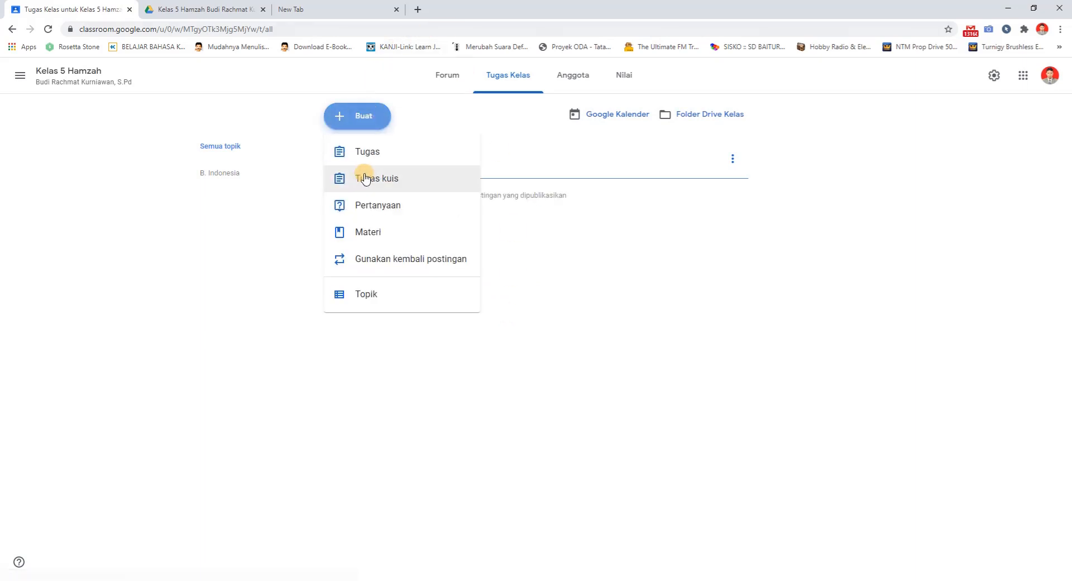
pyautogui.click(361, 296)
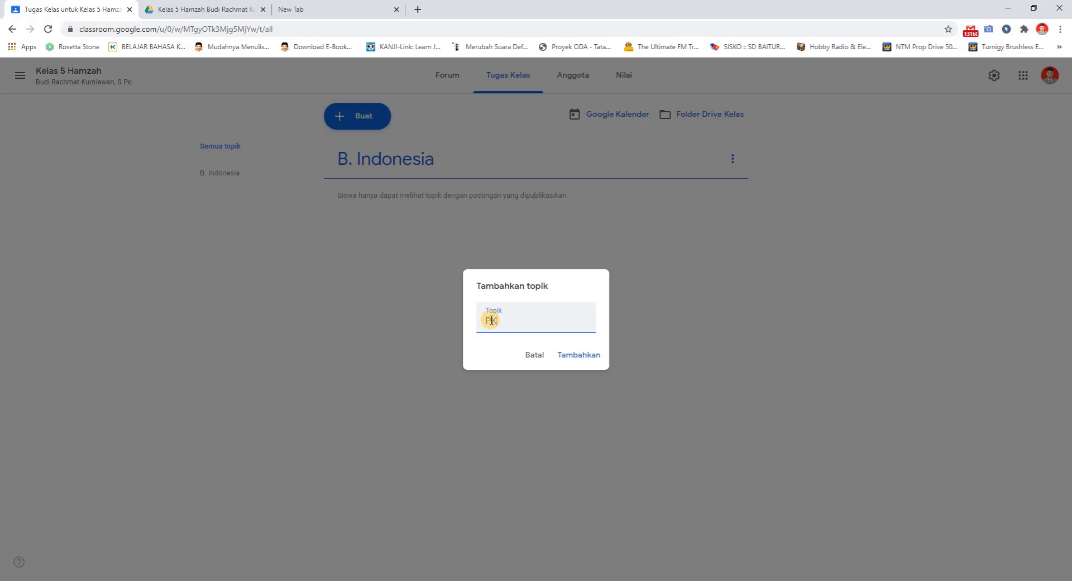
pyautogui.click(576, 355)
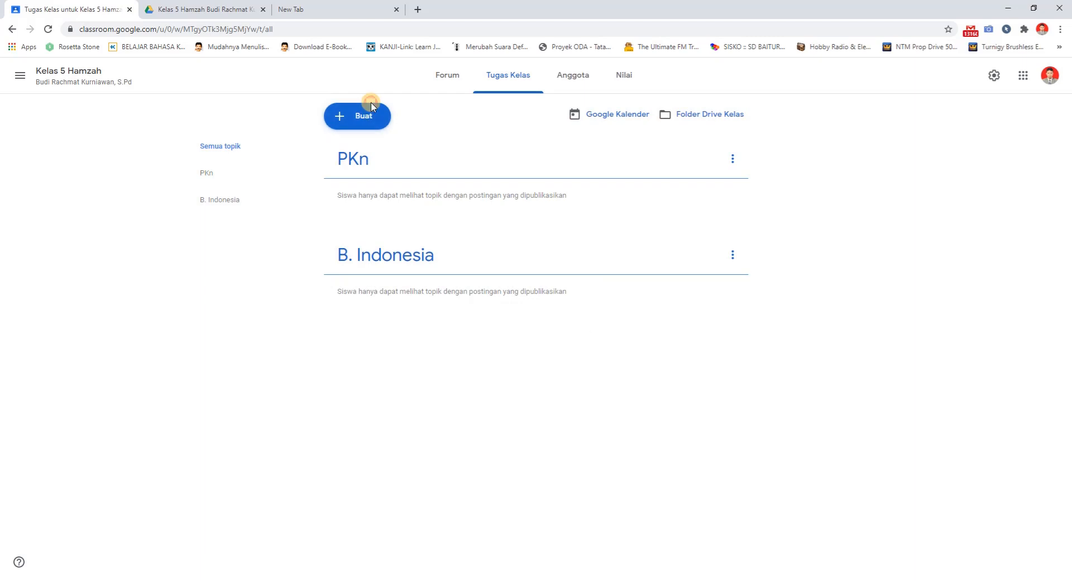
# Create a classwork topic named IPA for Kelas 5 Hamzah
pyautogui.click(365, 114)
pyautogui.click(367, 296)
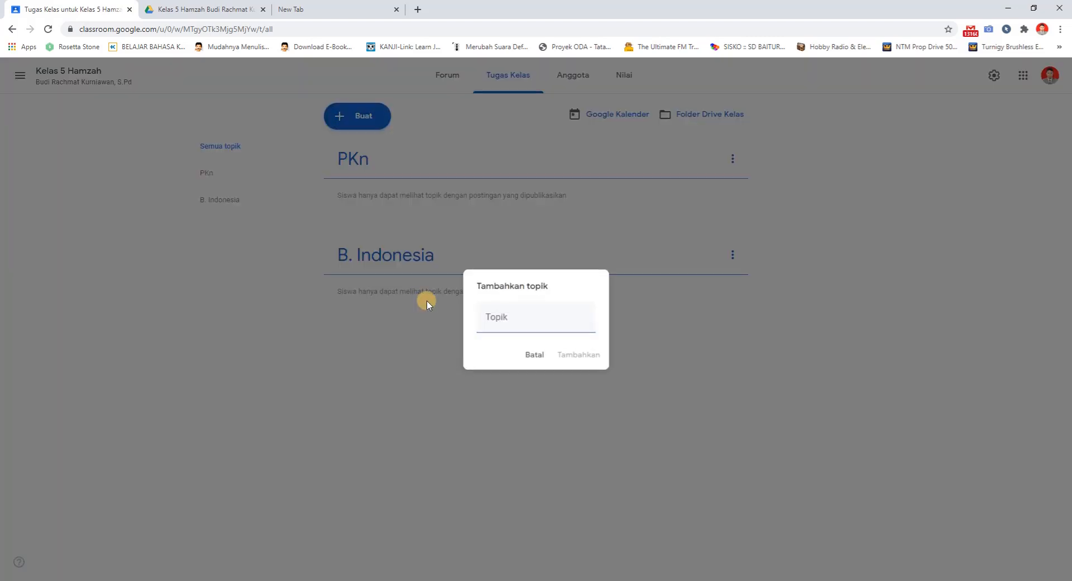
pyautogui.click(525, 323)
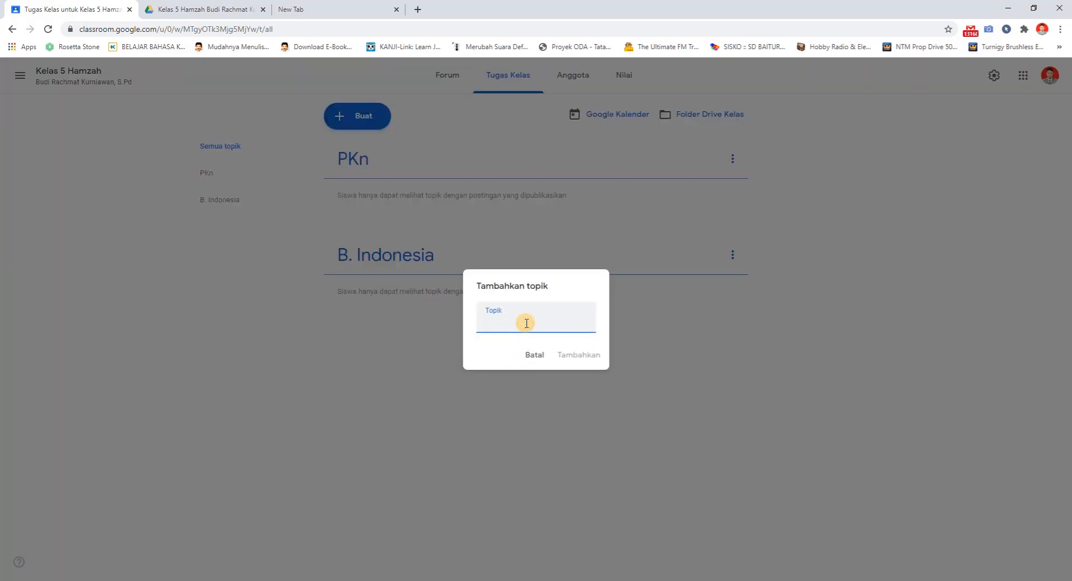
pyautogui.write('IPA')
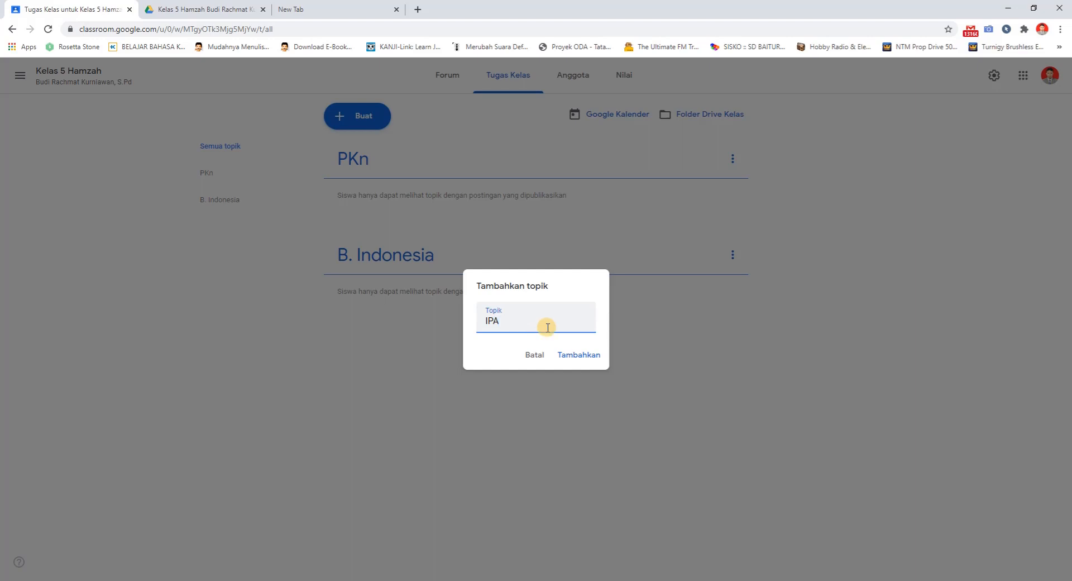
pyautogui.click(570, 354)
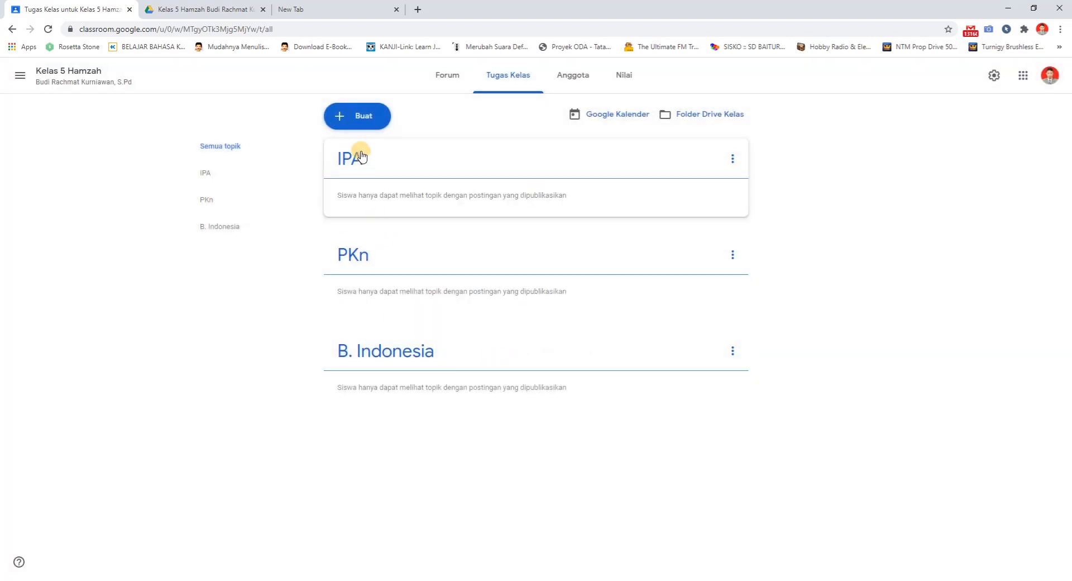
# Create a classwork topic named IPS for Kelas 5 Hamzah
pyautogui.click(356, 116)
pyautogui.click(369, 300)
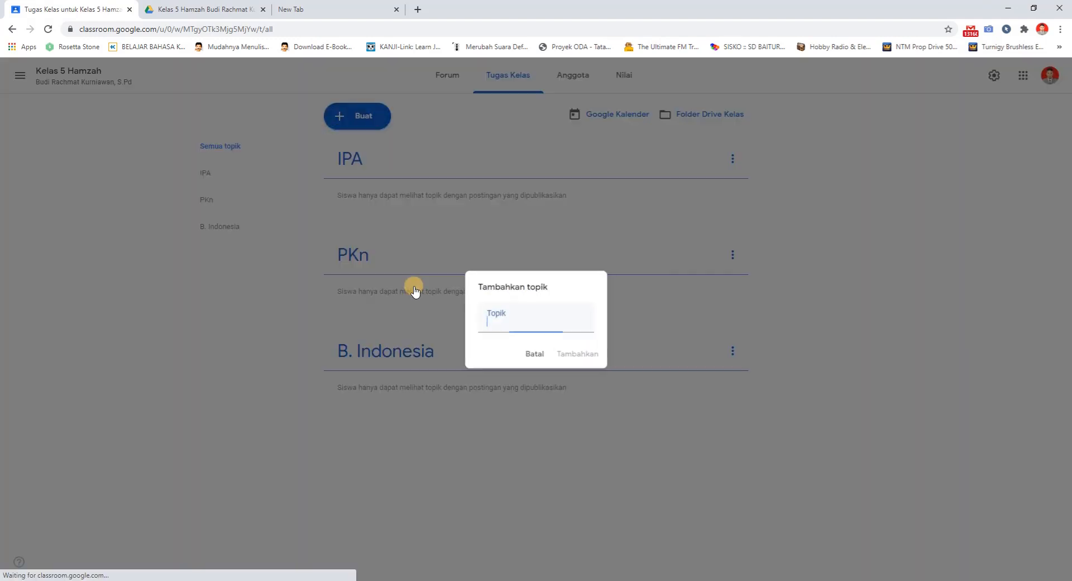
pyautogui.write('IPS')
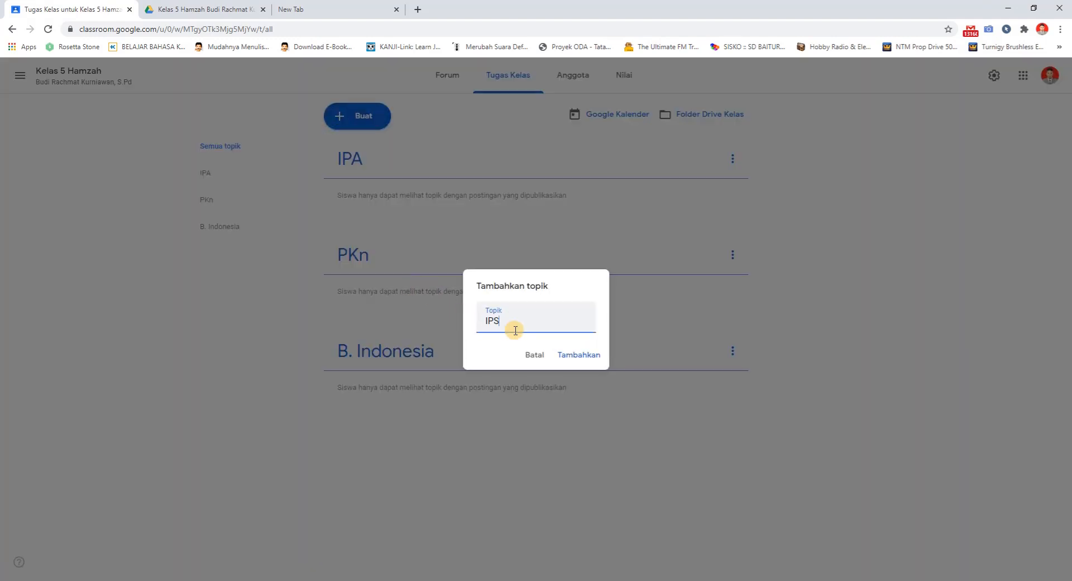
pyautogui.click(579, 355)
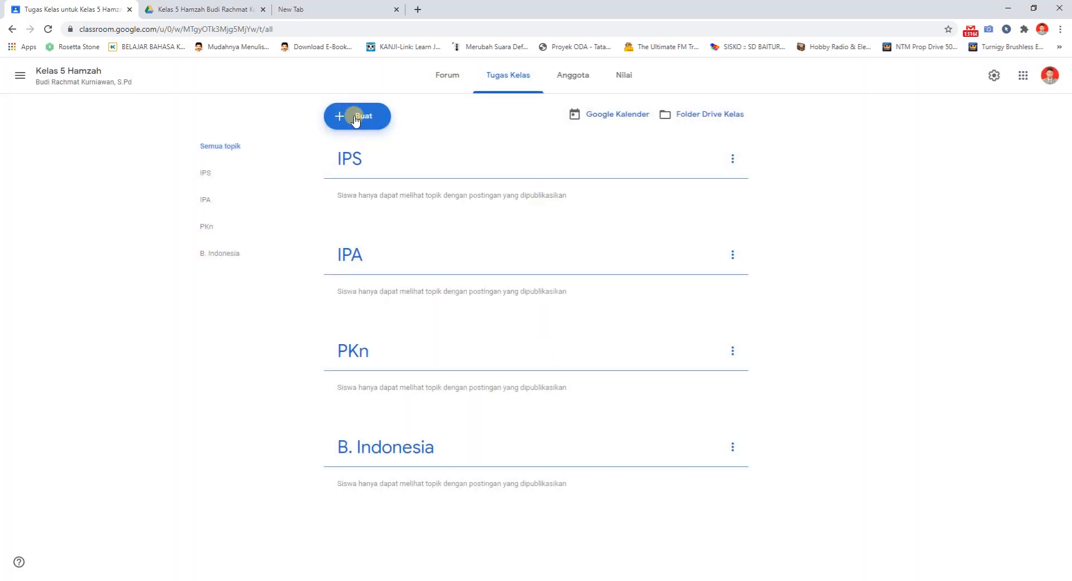
# Create a classwork topic named SBdP for Kelas 5 Hamzah
pyautogui.click(355, 115)
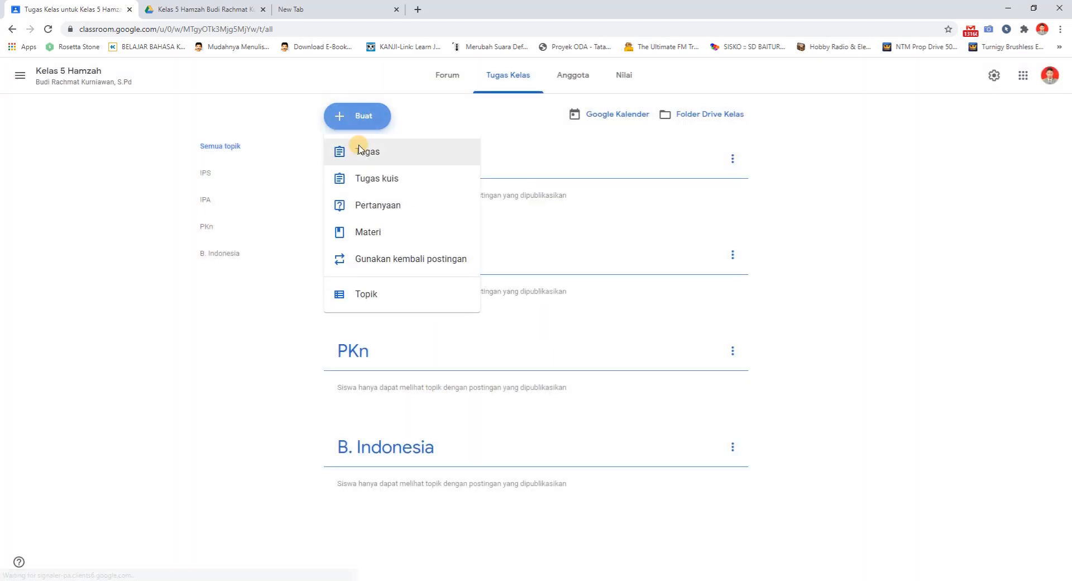
pyautogui.click(365, 307)
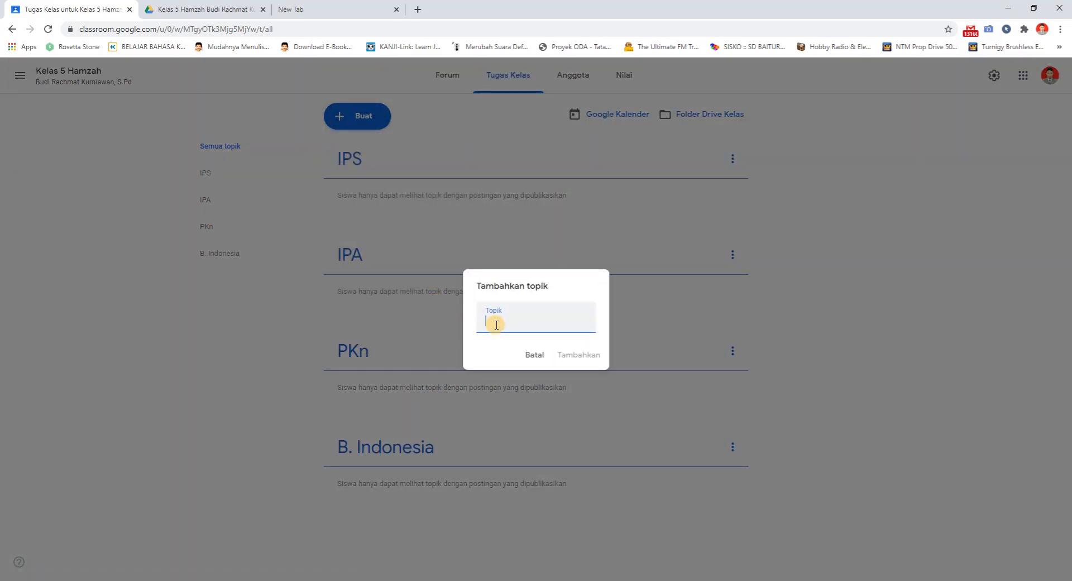
pyautogui.write('SBdP')
pyautogui.click(591, 361)
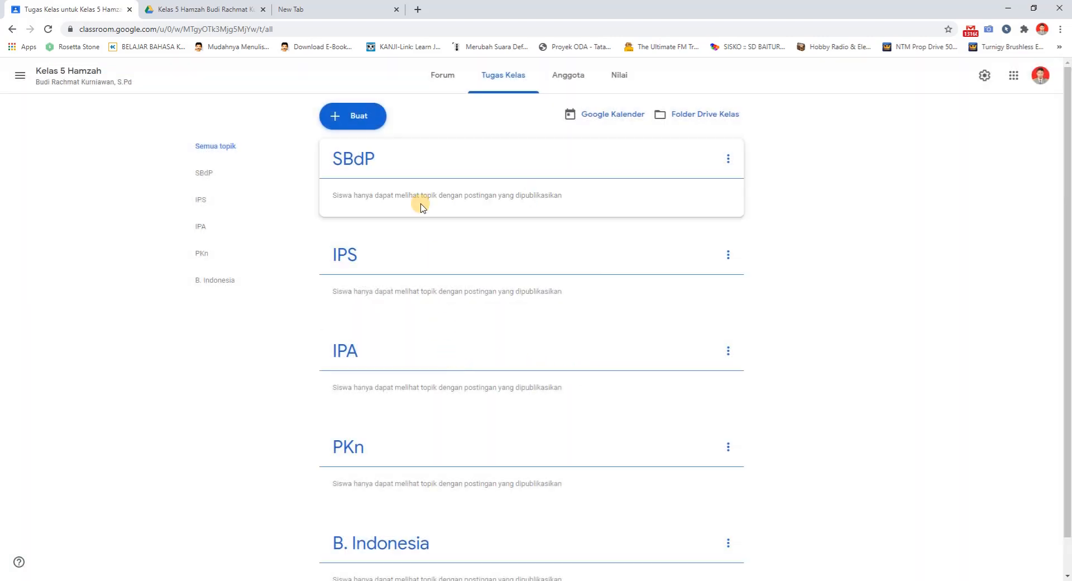
# Create a classwork topic named Matematika for Kelas 5 Hamzah
pyautogui.click(365, 115)
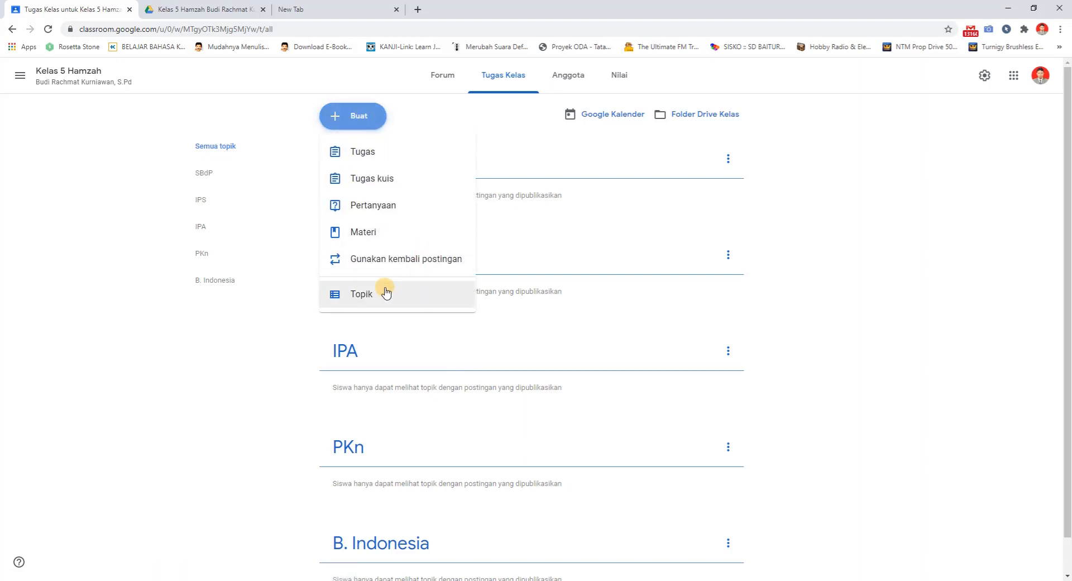
pyautogui.click(423, 301)
pyautogui.write('Matematika')
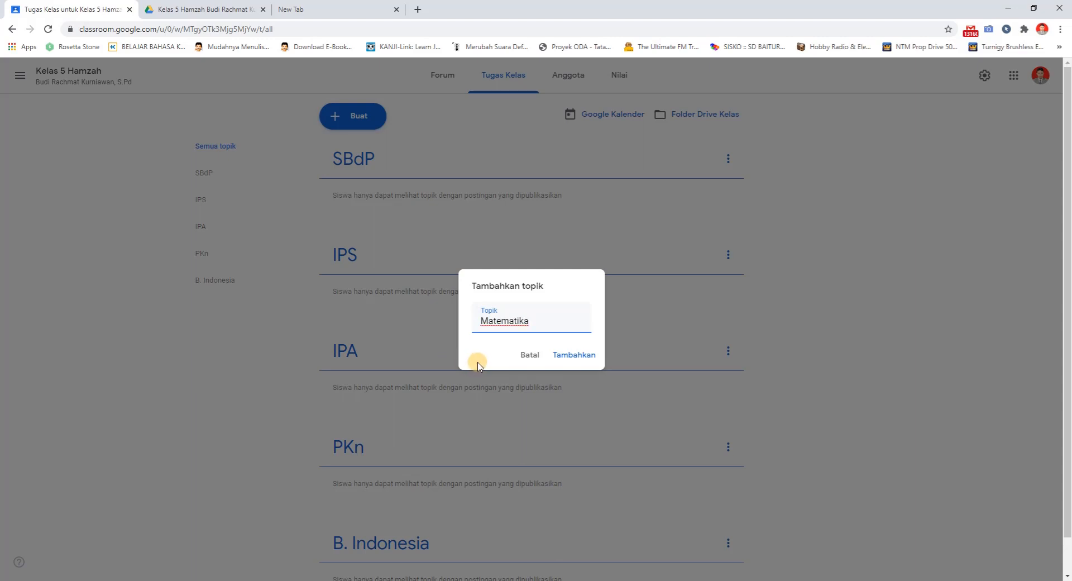
pyautogui.click(568, 357)
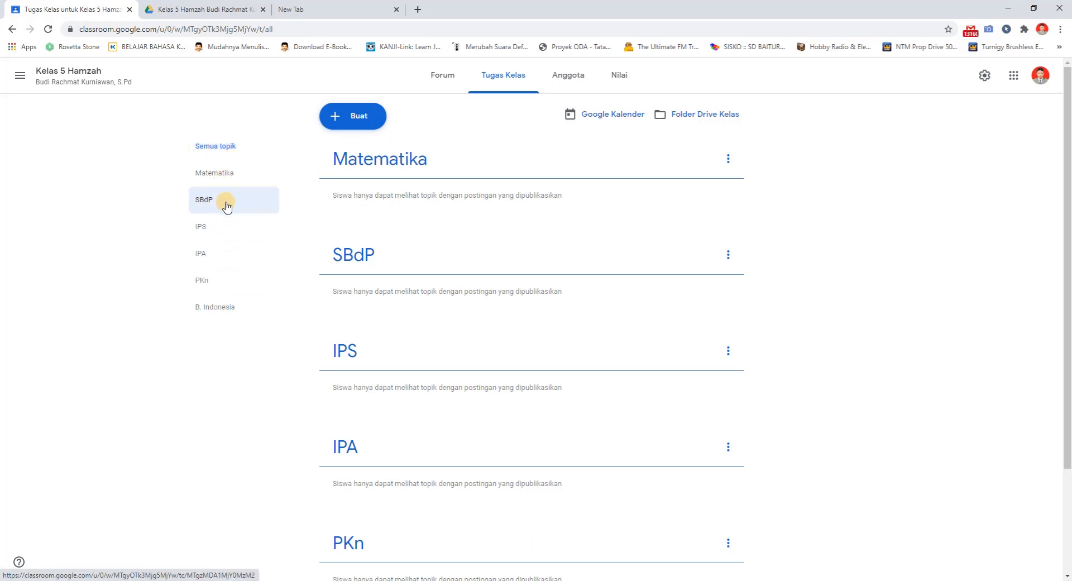
# Examine the Matematika topic's own page and its rename, delete and link options, and return to the view of all topics
pyautogui.click(224, 147)
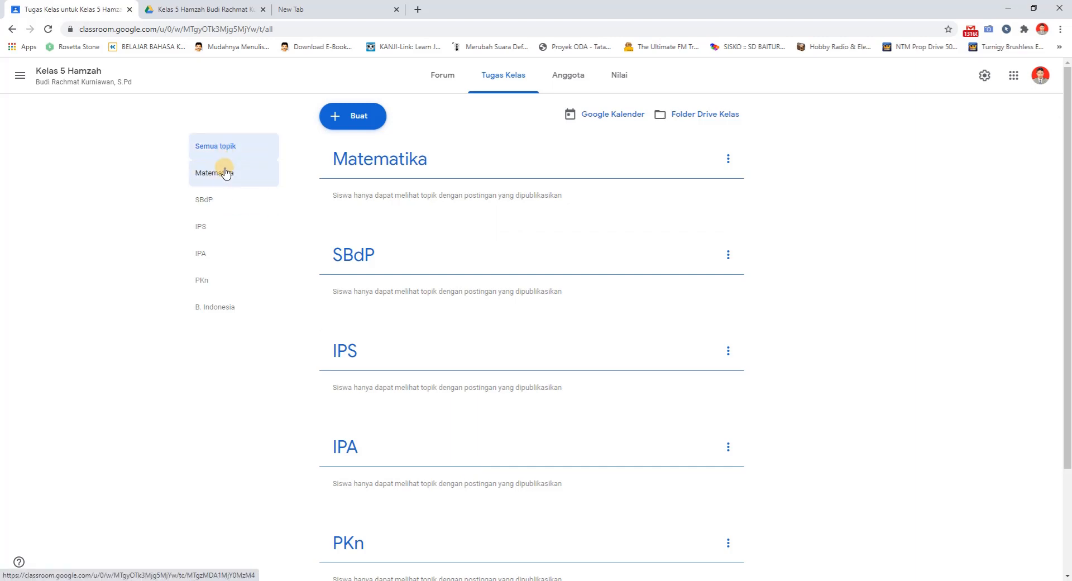
pyautogui.click(226, 172)
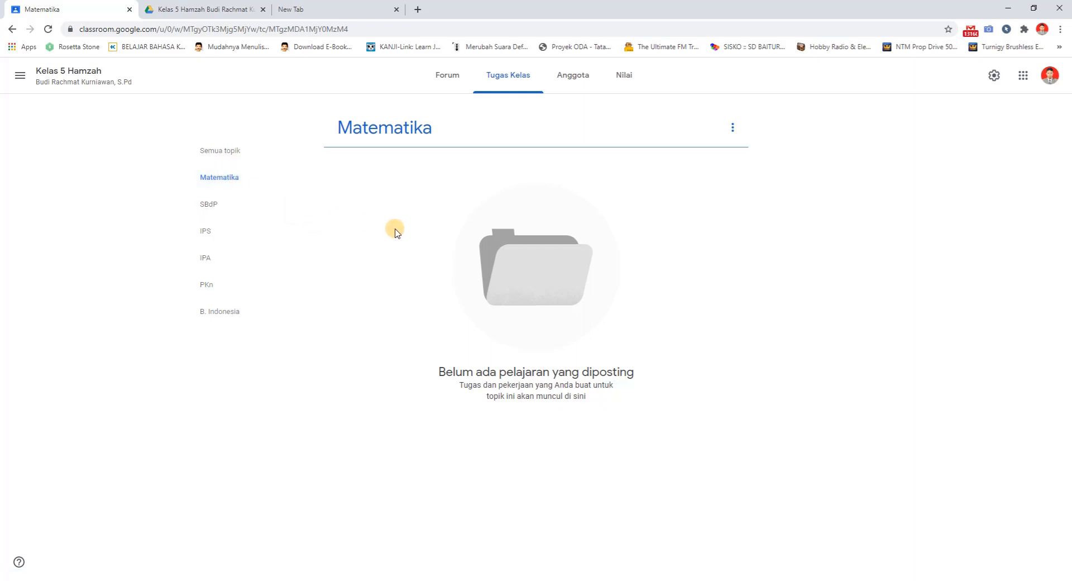
pyautogui.click(733, 127)
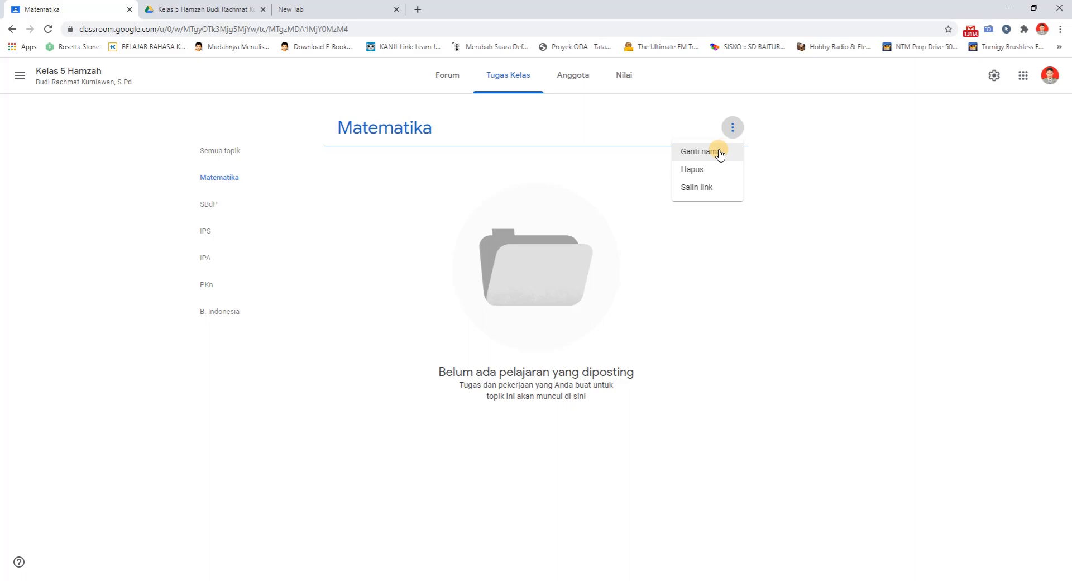
pyautogui.click(677, 152)
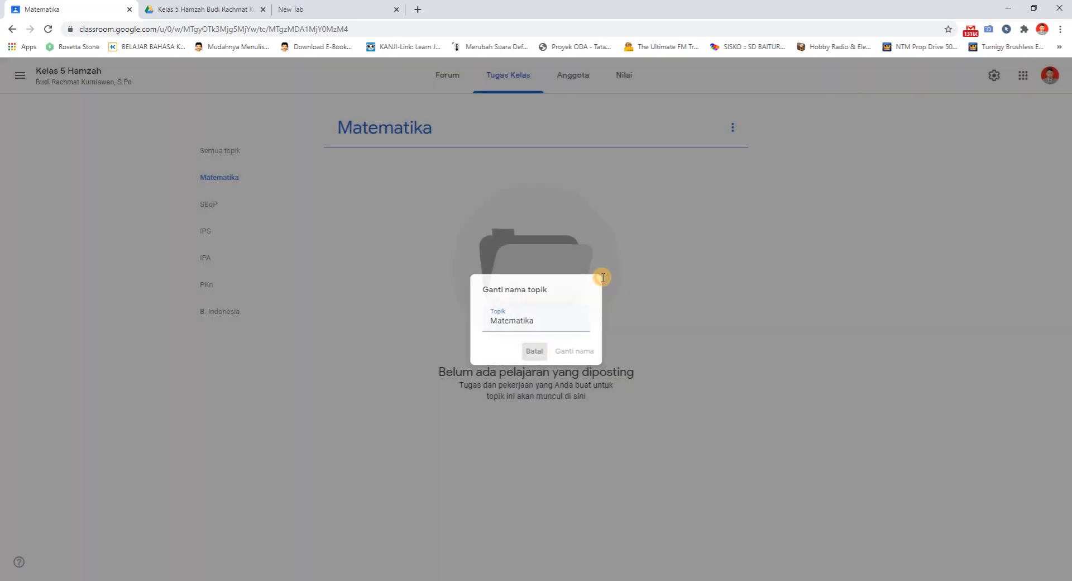
pyautogui.click(603, 278)
pyautogui.click(733, 127)
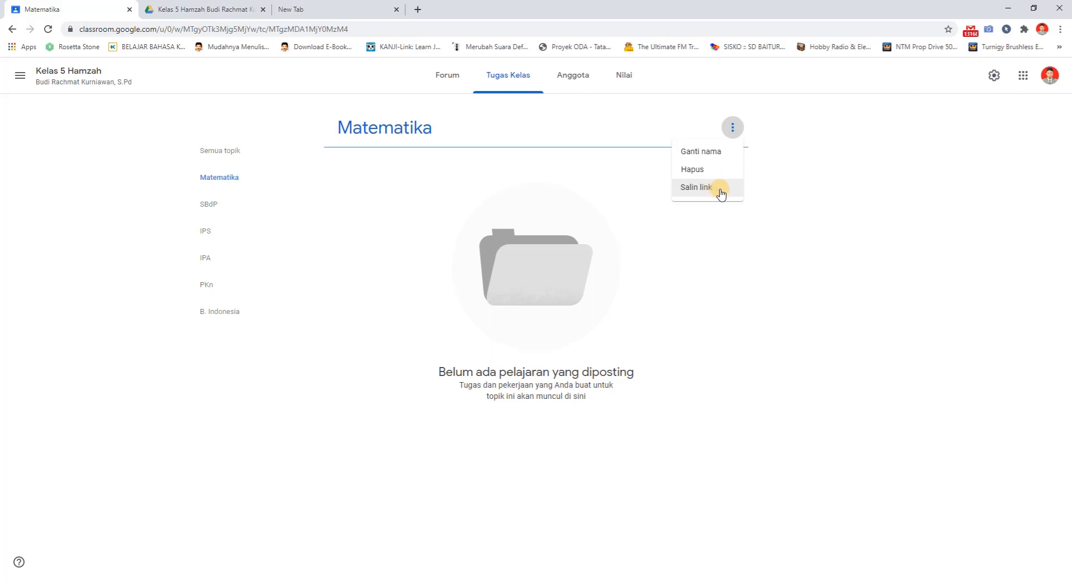
pyautogui.click(525, 199)
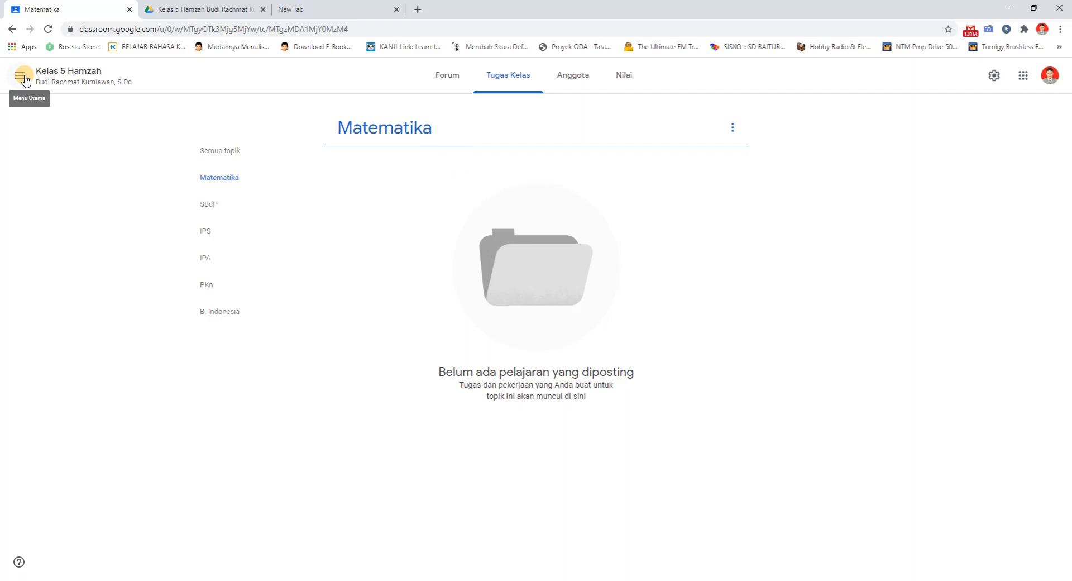
pyautogui.click(205, 150)
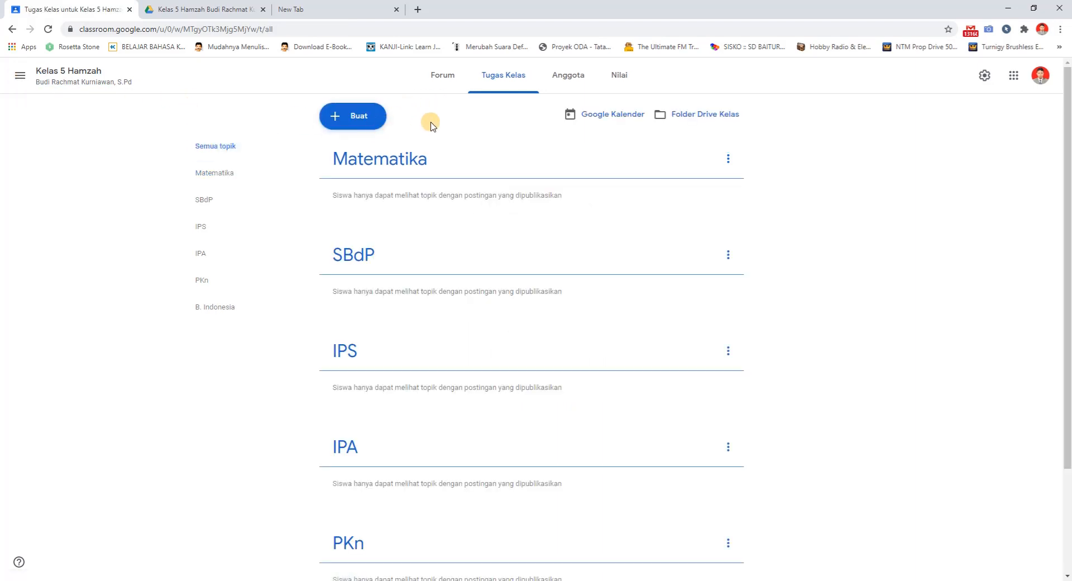
# Start a new Tugas assignment, dismiss the rubric notice and check the list of topics it can be filed under
pyautogui.click(343, 116)
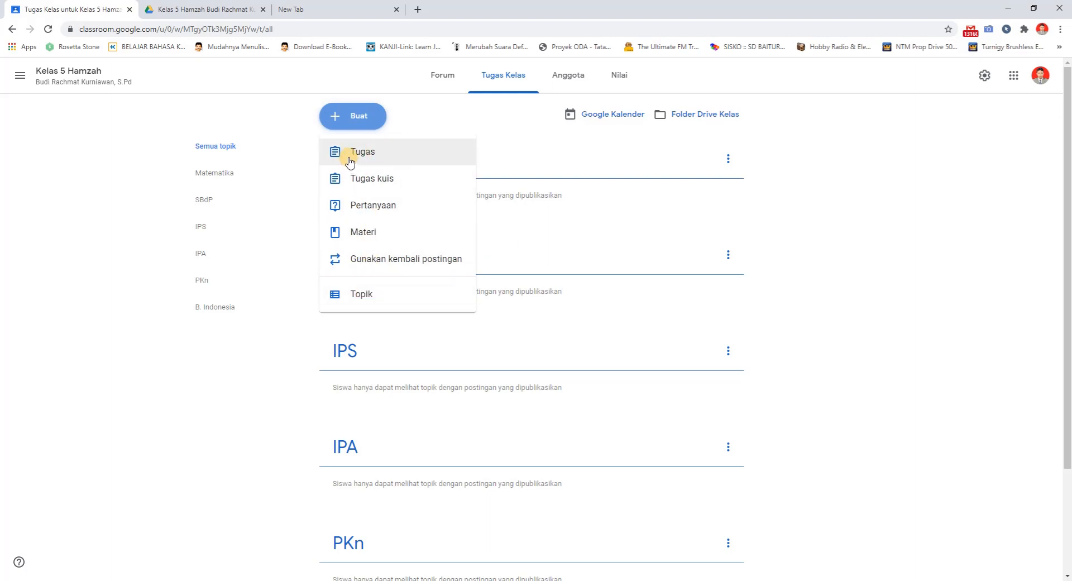
pyautogui.click(283, 125)
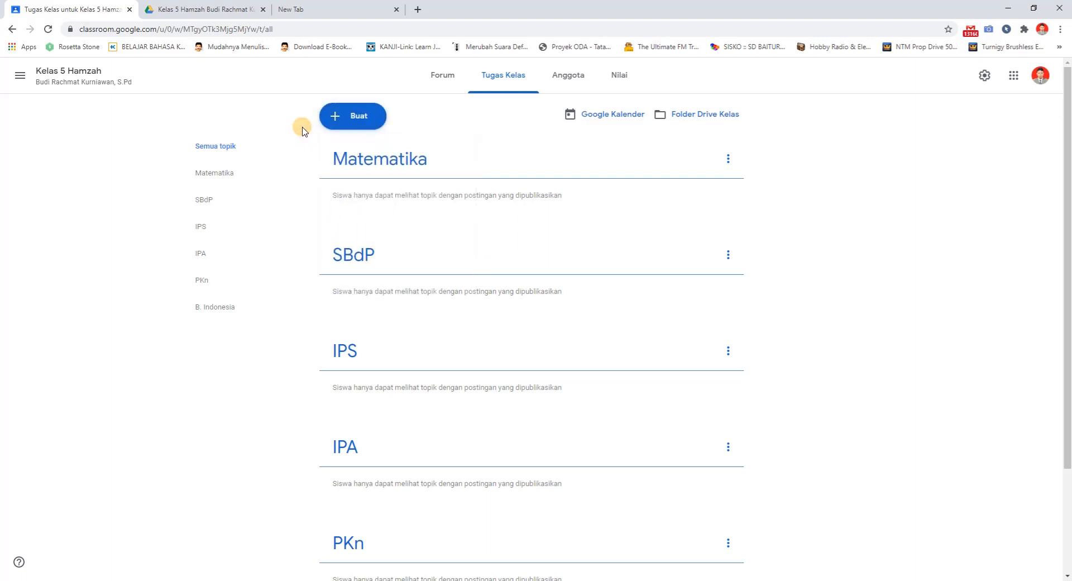
pyautogui.click(348, 123)
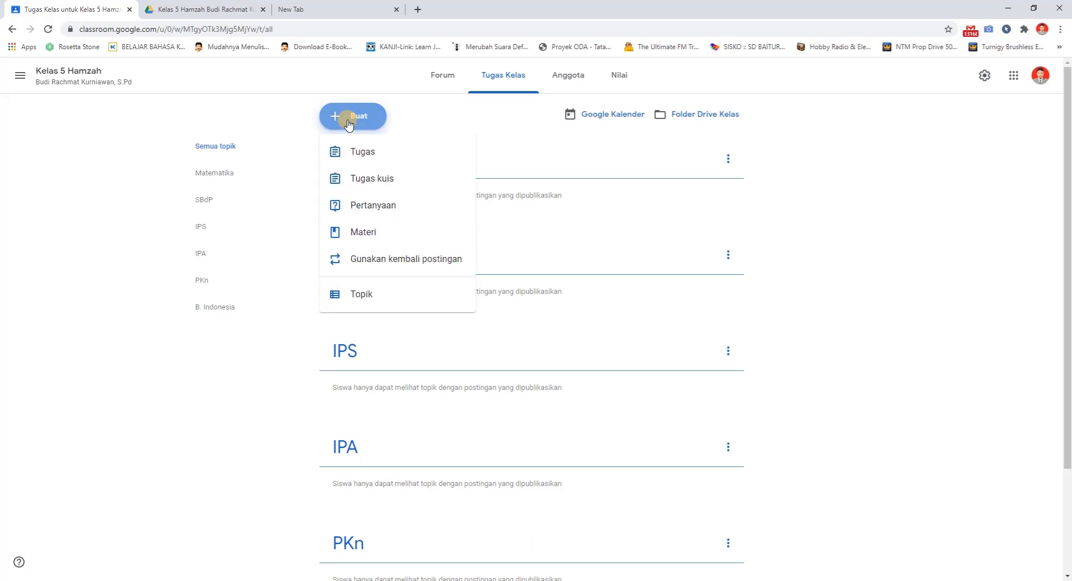
pyautogui.click(362, 152)
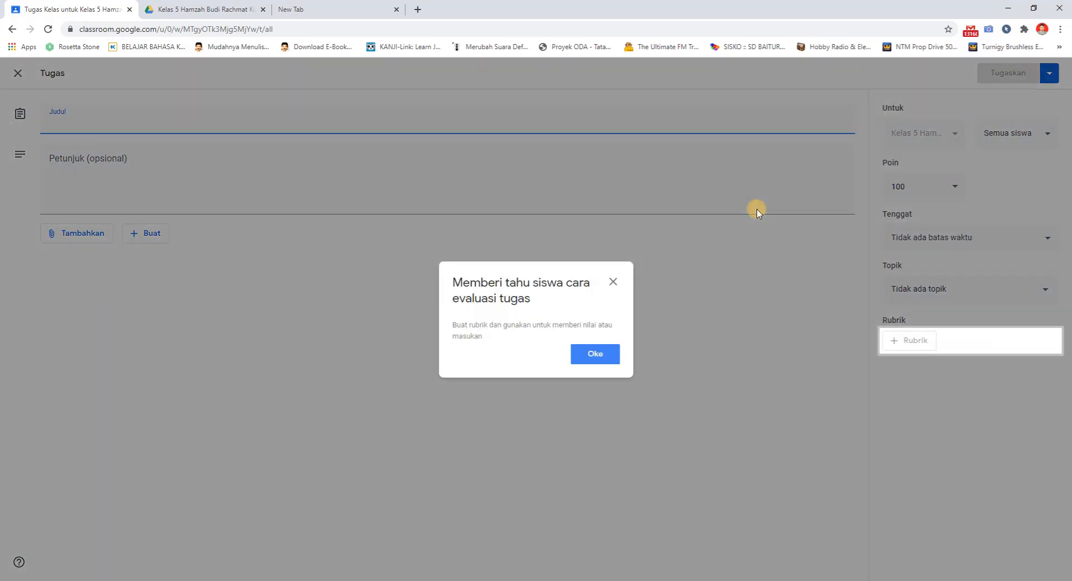
pyautogui.click(587, 353)
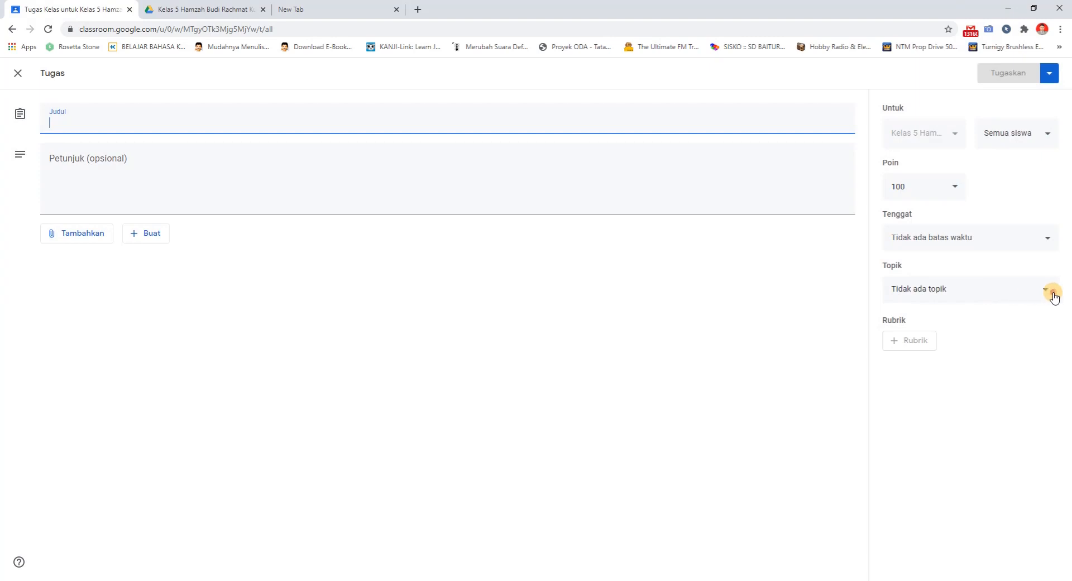
pyautogui.click(1052, 293)
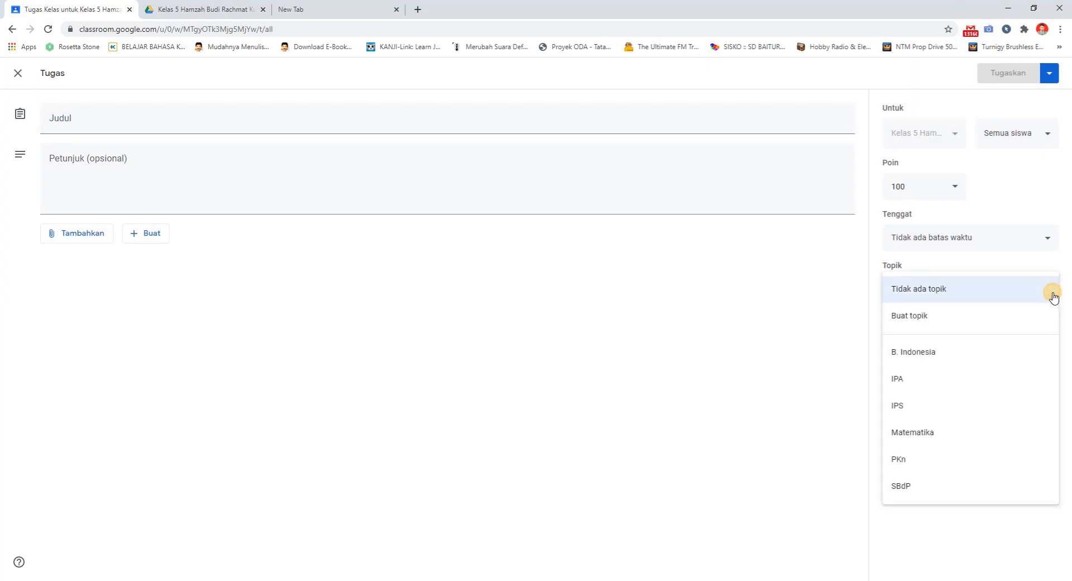
pyautogui.click(834, 277)
# Title the assignment "Menyusun Rangka" and file it under the IPA topic
pyautogui.click(301, 125)
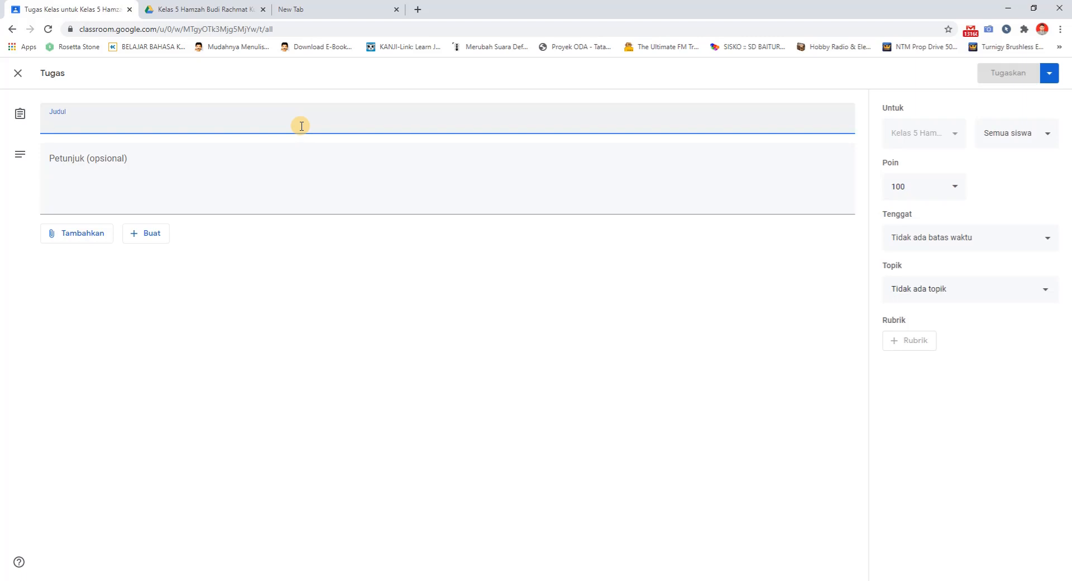
pyautogui.write('Membu')
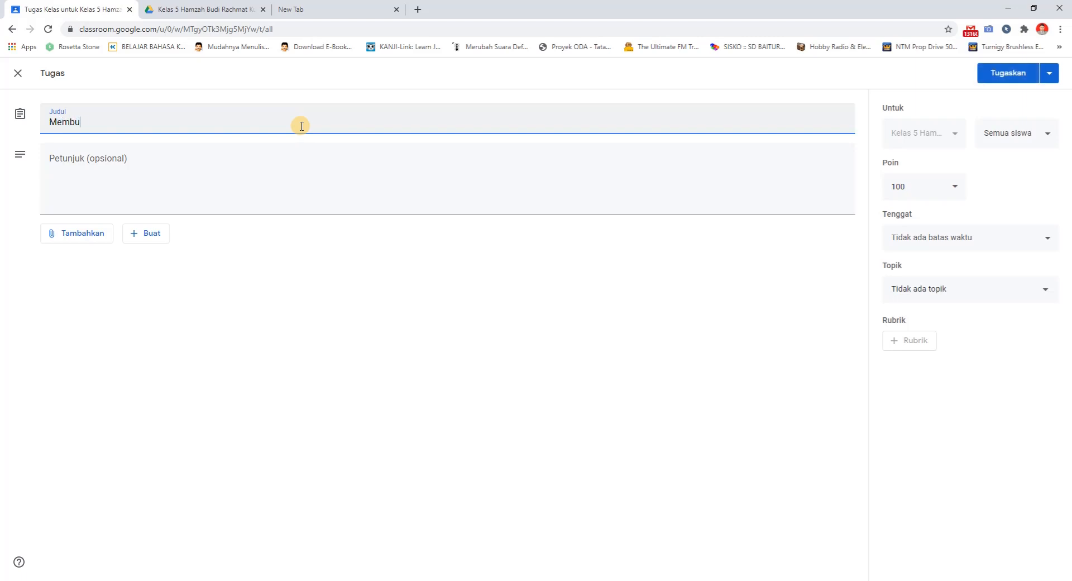
pyautogui.write('at')
pyautogui.hotkey('ctrl', 'a')
pyautogui.write('Menyusun Rangka')
pyautogui.click(265, 161)
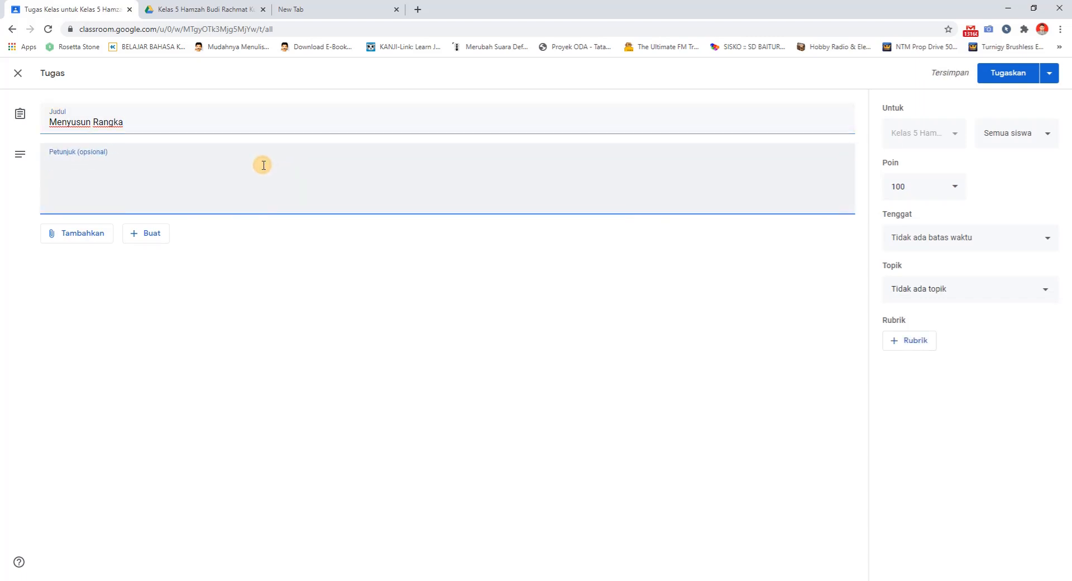
pyautogui.click(958, 289)
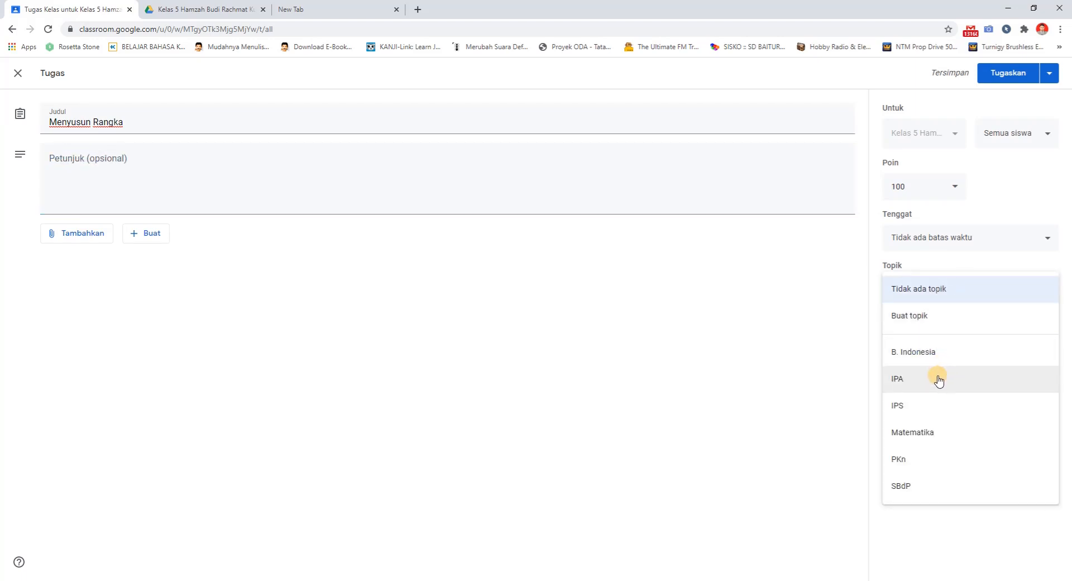
pyautogui.click(938, 379)
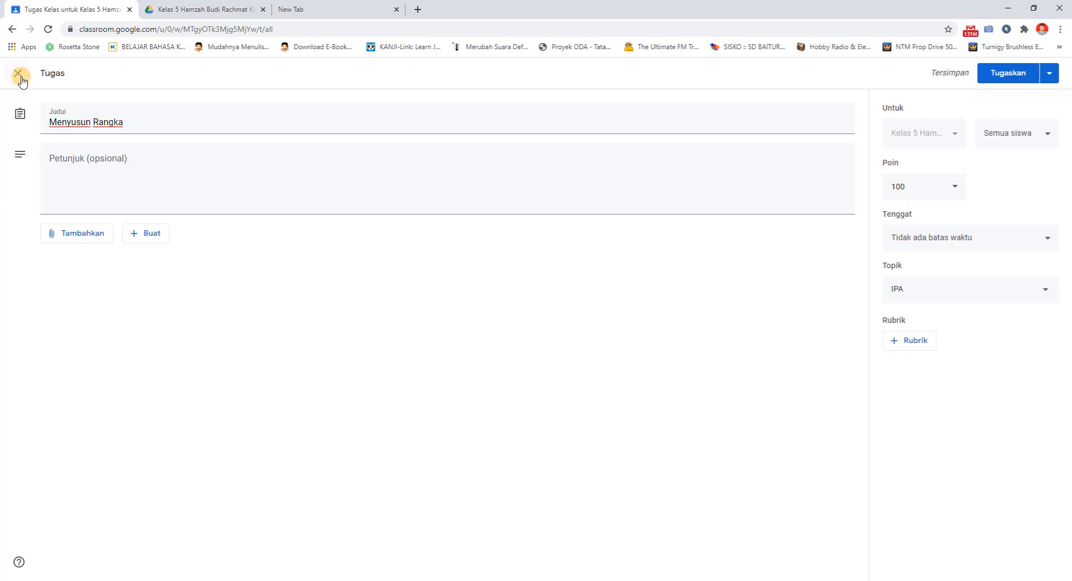
# Try a deadline of 6 Okt 2020 at 23.59 for the assignment and clear it again
pyautogui.click(946, 240)
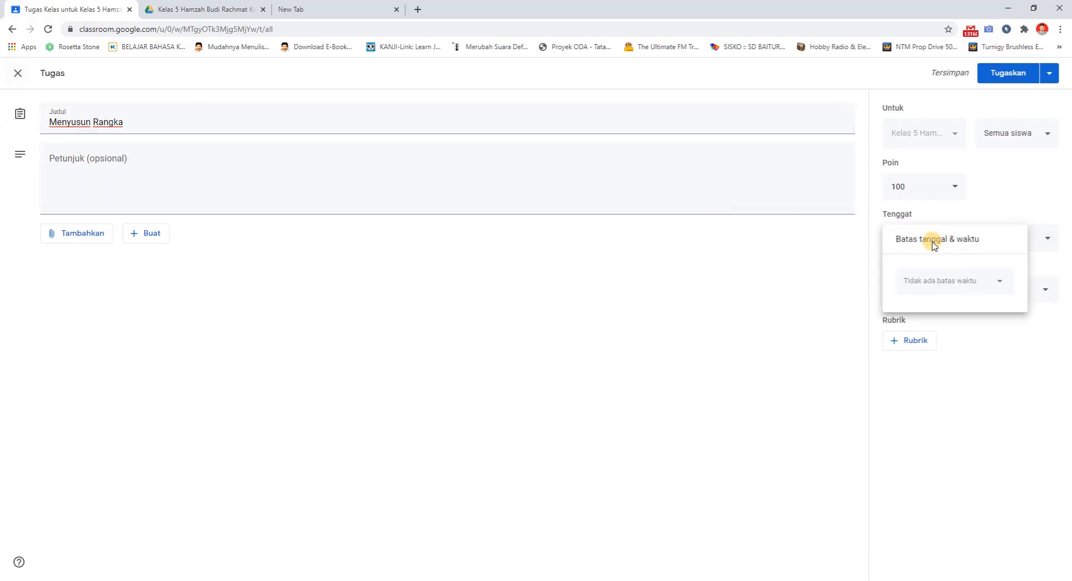
pyautogui.click(951, 292)
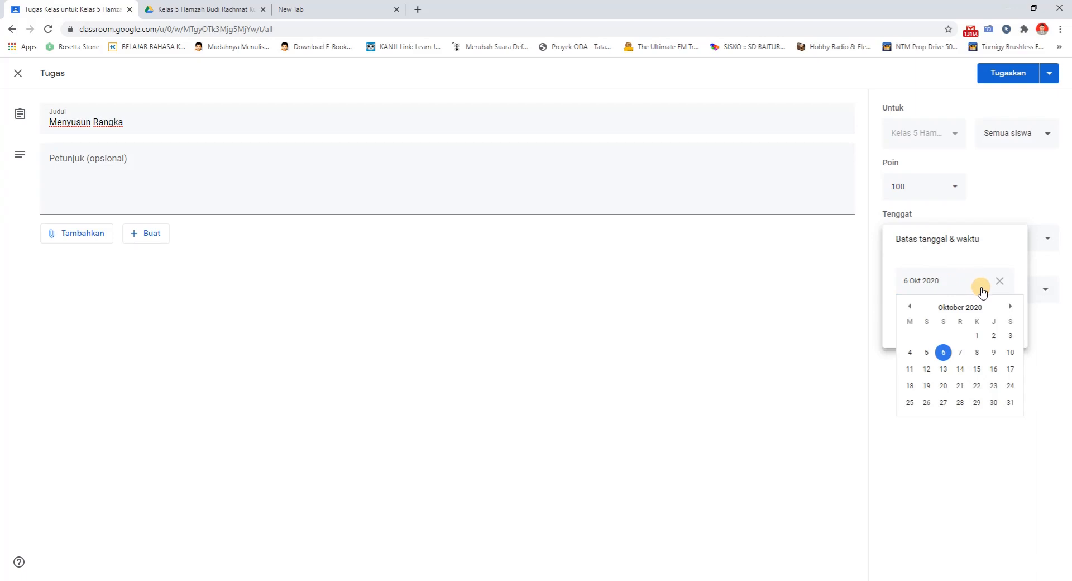
pyautogui.click(945, 352)
pyautogui.click(943, 353)
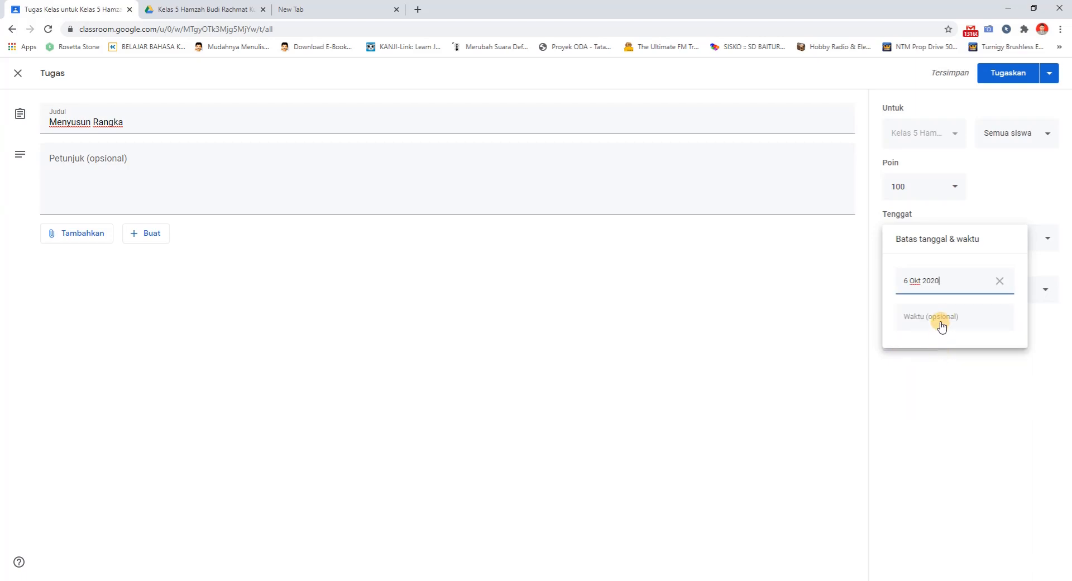
pyautogui.click(942, 322)
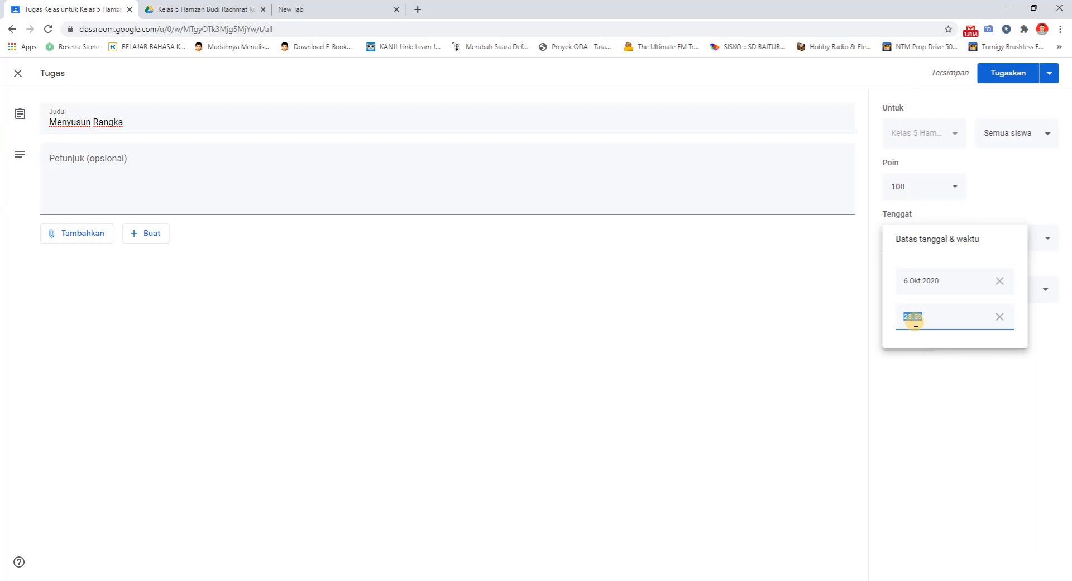
pyautogui.click(1001, 323)
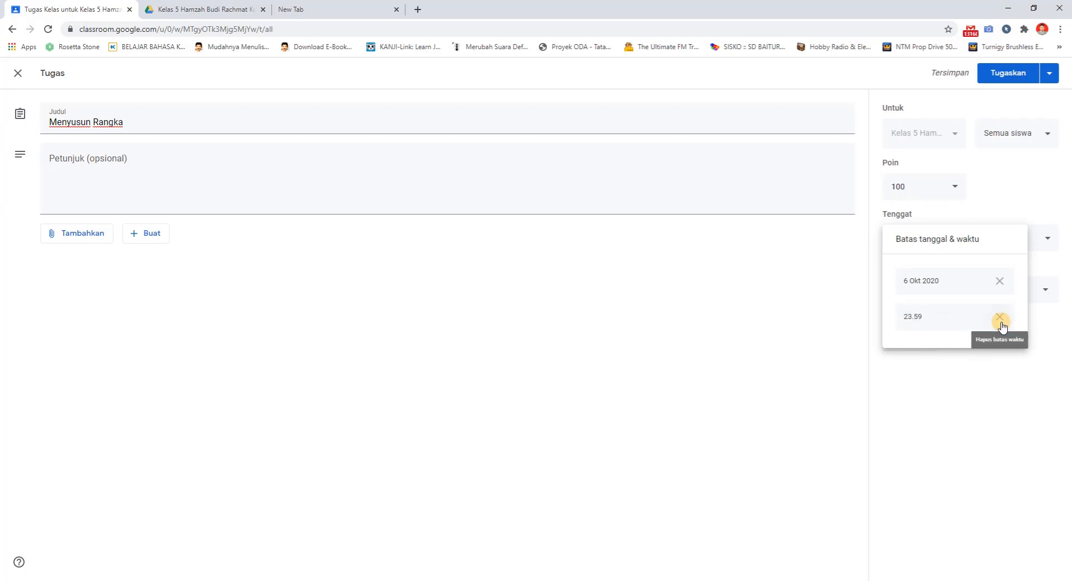
pyautogui.click(999, 281)
pyautogui.click(977, 349)
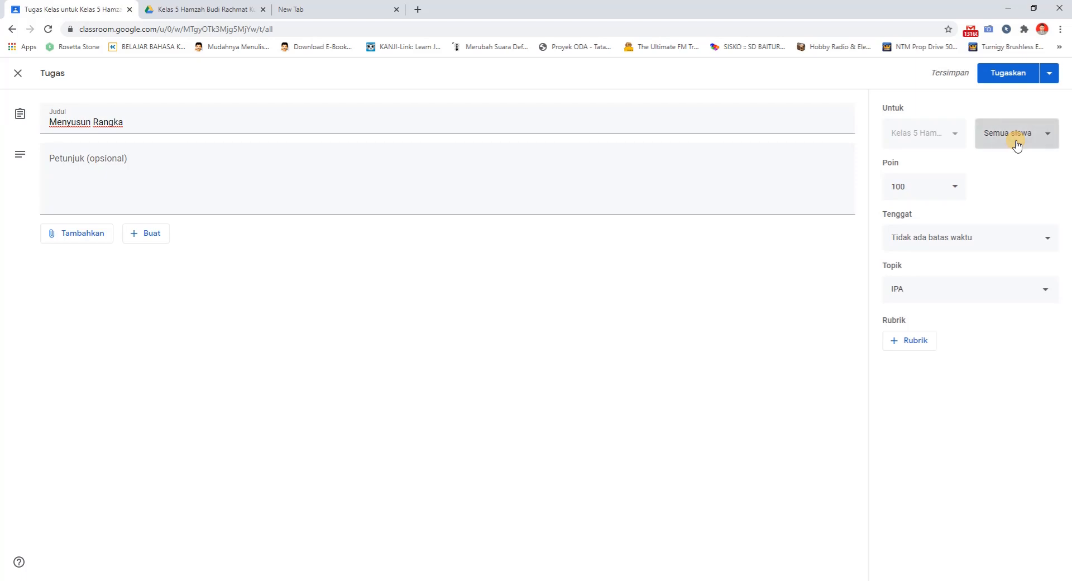
# Check which students the assignment can be given to, leave Semua siswa selected, and close the assignment as a draft
pyautogui.click(1016, 143)
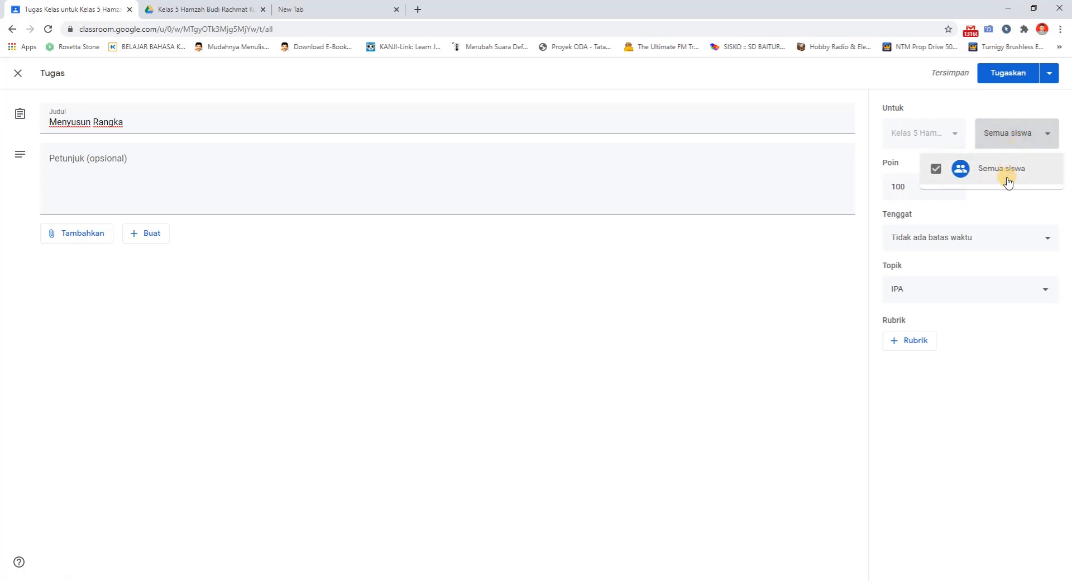
pyautogui.click(996, 217)
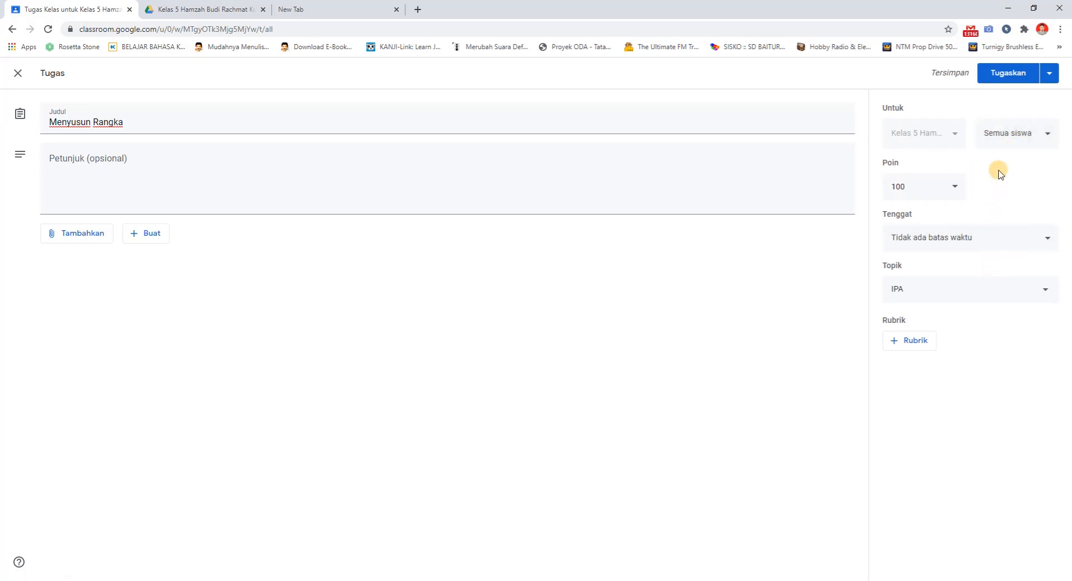
pyautogui.click(400, 130)
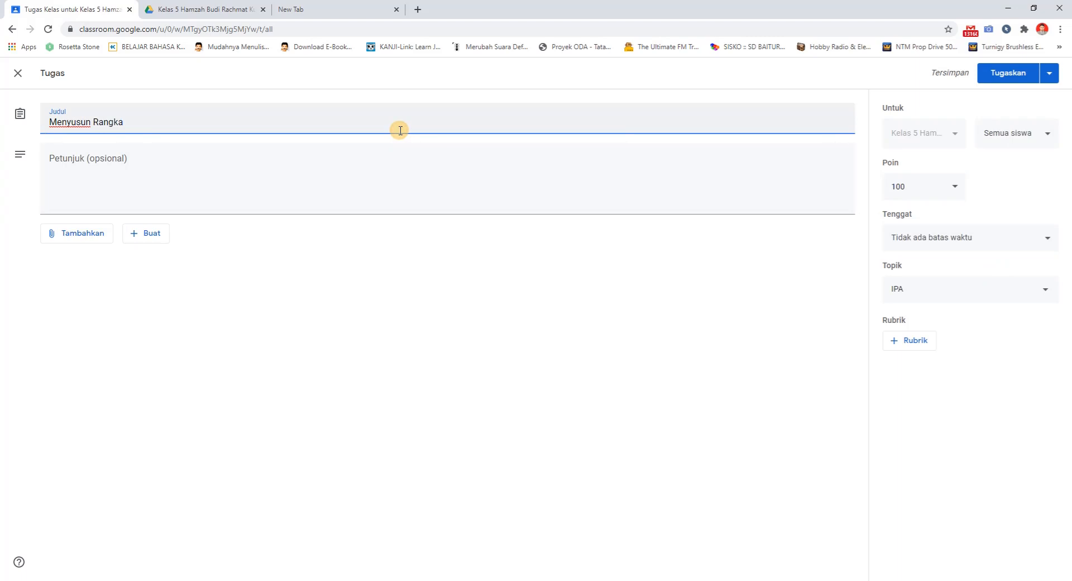
pyautogui.click(402, 158)
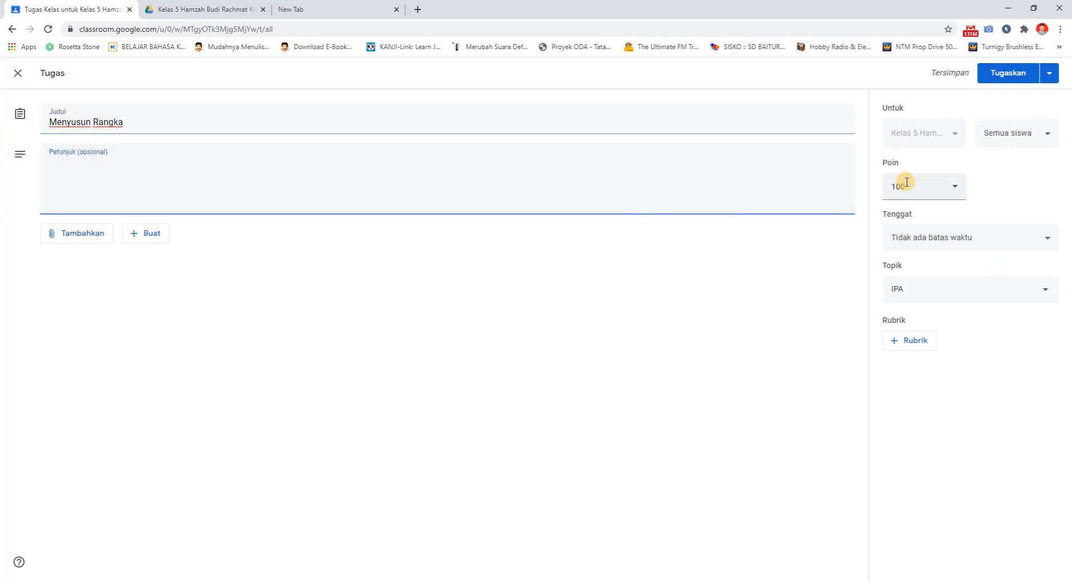
pyautogui.click(1048, 137)
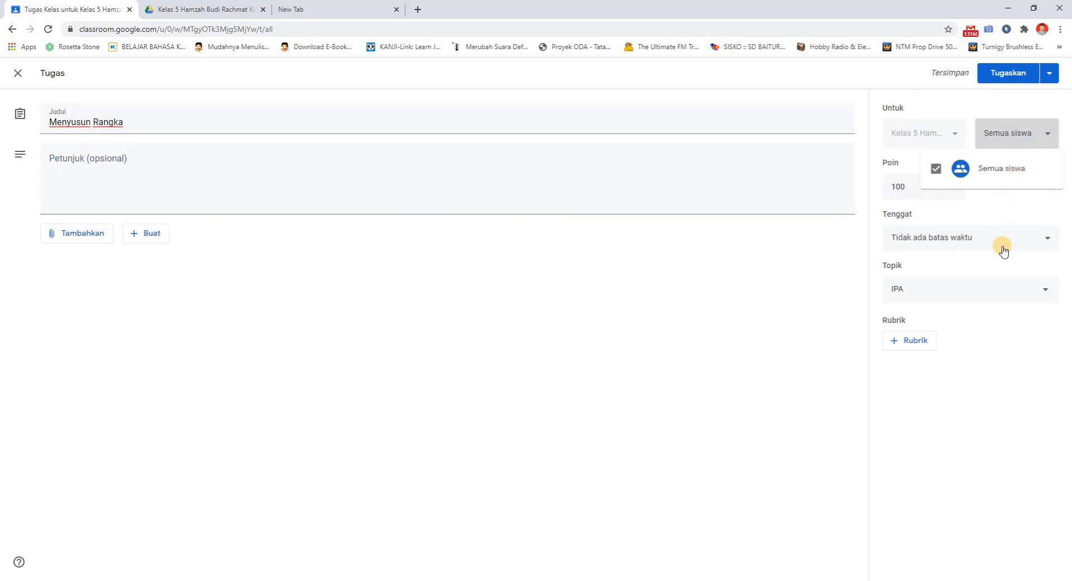
pyautogui.click(665, 187)
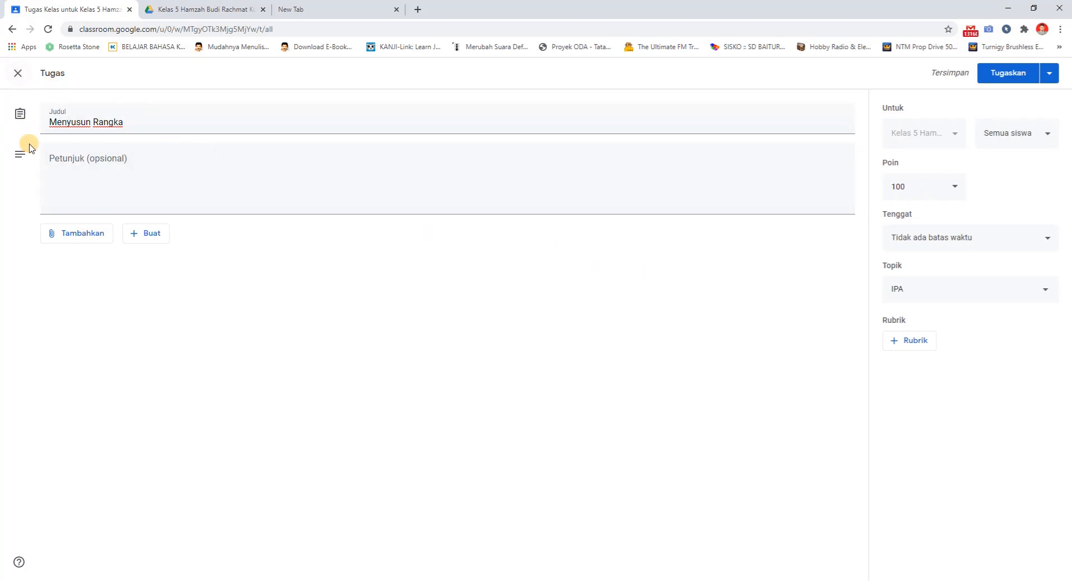
pyautogui.click(17, 78)
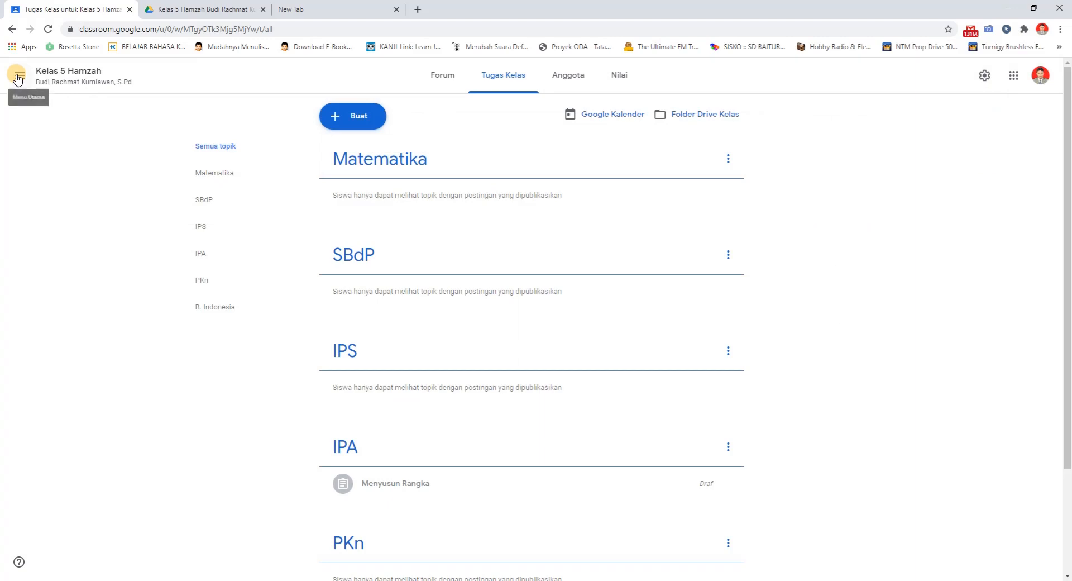